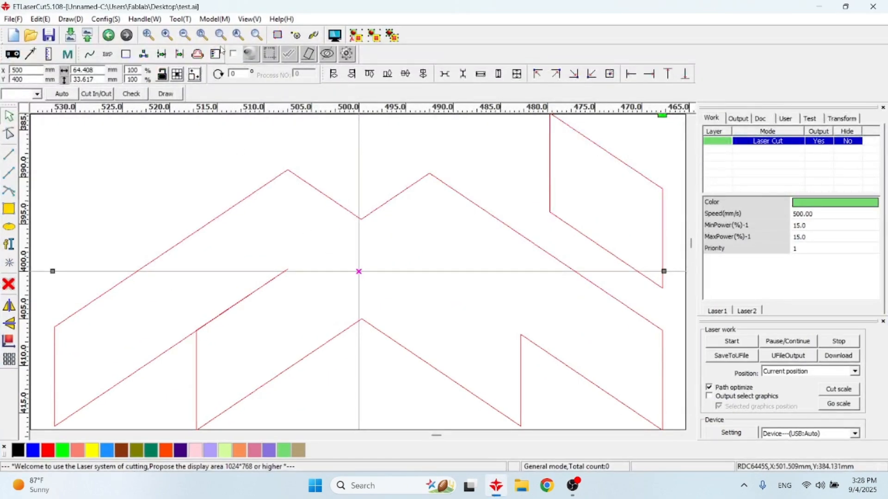
Start a new drawing and discard the changes to the current one
{"action": "left_click", "coordinate": [14, 19]}
{"action": "left_click", "coordinate": [25, 33]}
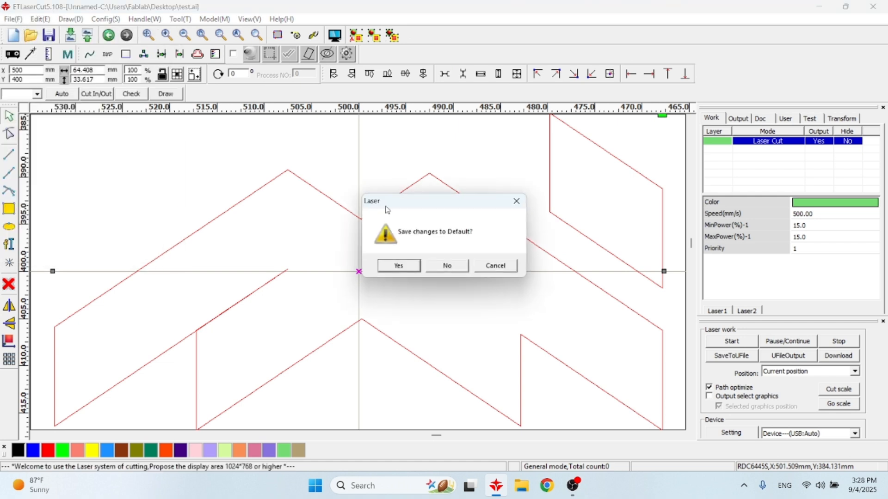
{"action": "left_click", "coordinate": [451, 268]}
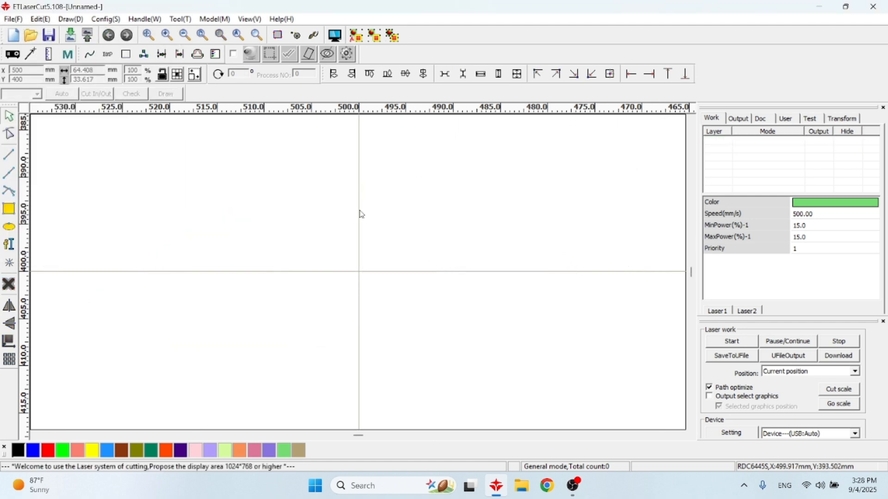
{"action": "scroll", "coordinate": [362, 215], "scroll_direction": "down", "scroll_amount": 8}
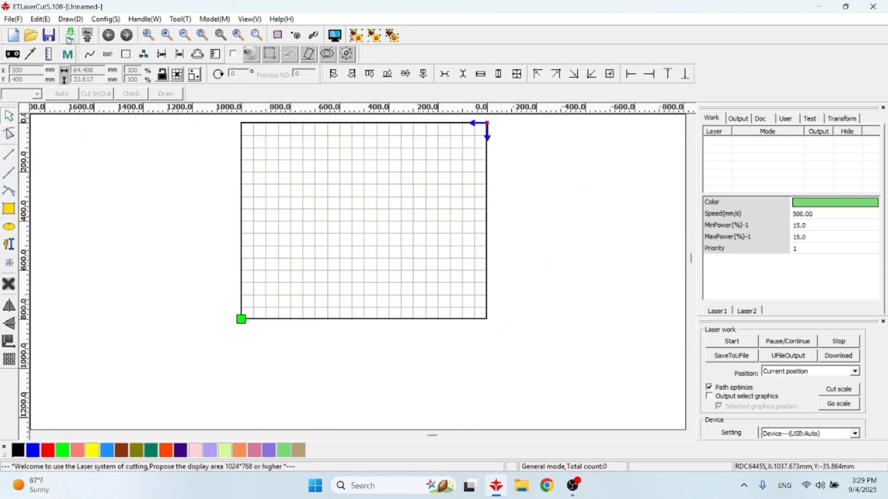
Import the file test.ai from the Desktop
{"action": "left_click", "coordinate": [13, 19]}
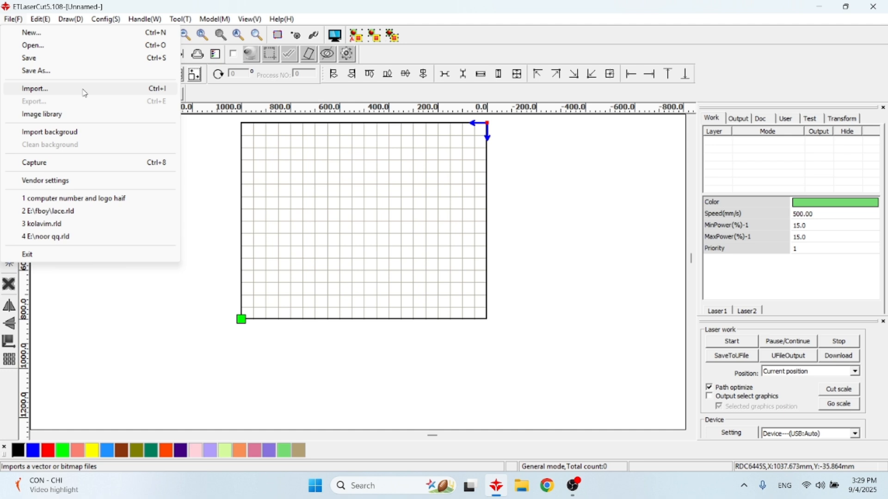
{"action": "left_click", "coordinate": [85, 92]}
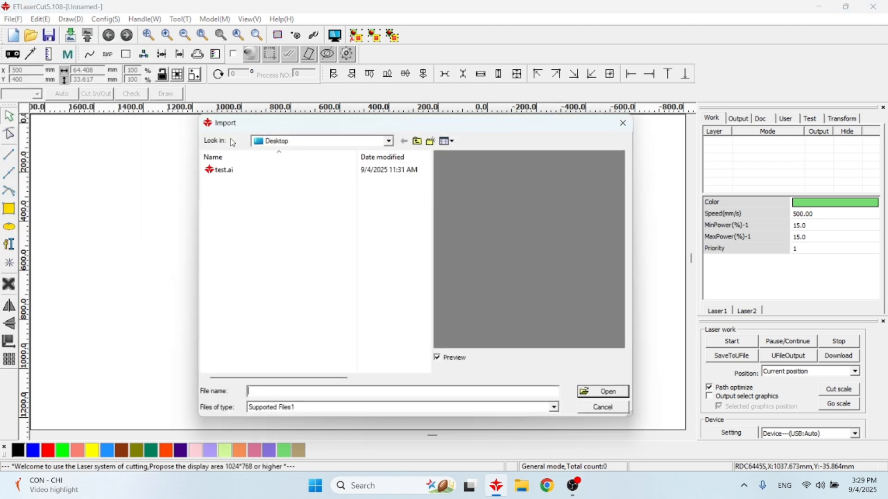
{"action": "left_click", "coordinate": [232, 171]}
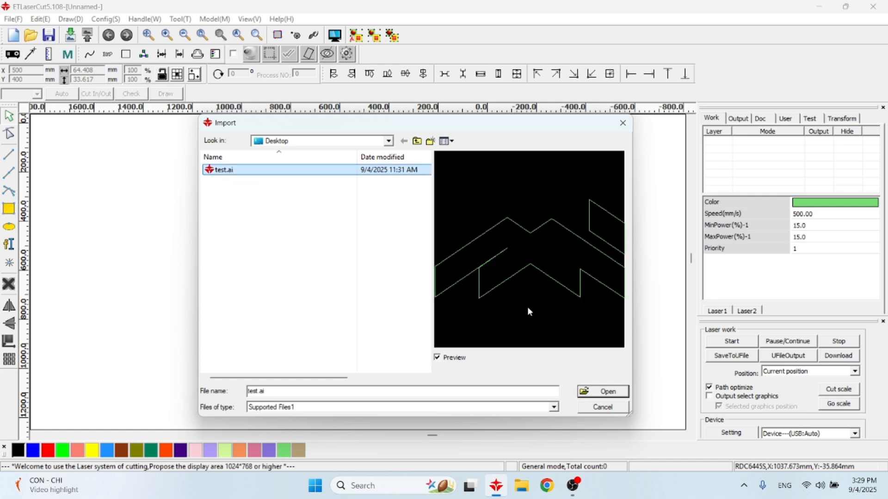
{"action": "left_click", "coordinate": [603, 392]}
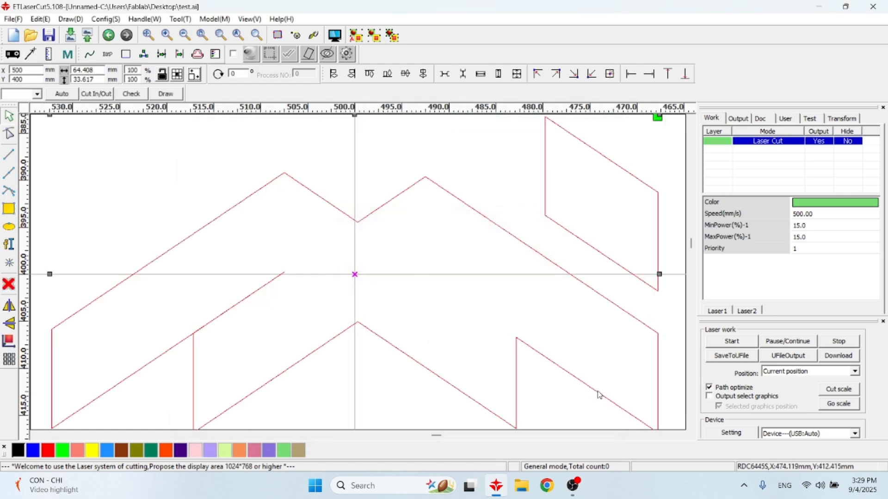
Examine where the imported artwork sits within the machine's work area
{"action": "scroll", "coordinate": [365, 323], "scroll_direction": "down", "scroll_amount": 3}
{"action": "scroll", "coordinate": [364, 324], "scroll_direction": "down", "scroll_amount": 3}
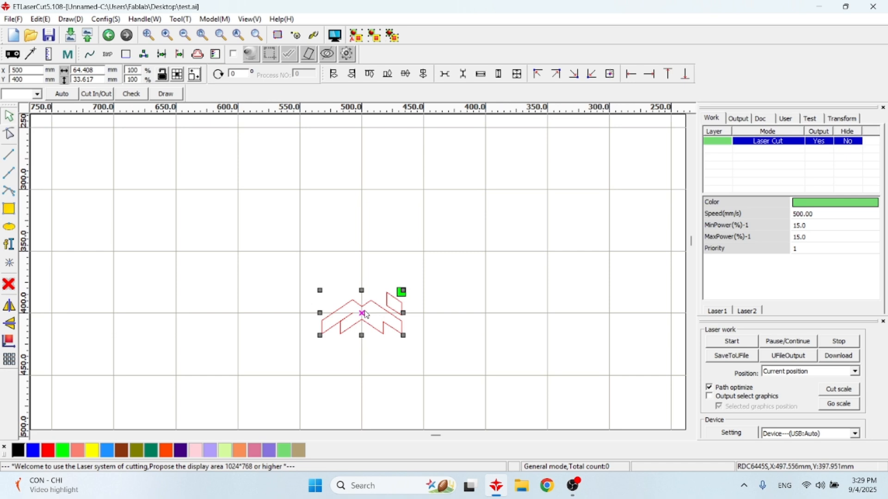
{"action": "scroll", "coordinate": [361, 319], "scroll_direction": "down", "scroll_amount": 3}
{"action": "scroll", "coordinate": [376, 328], "scroll_direction": "up", "scroll_amount": 3}
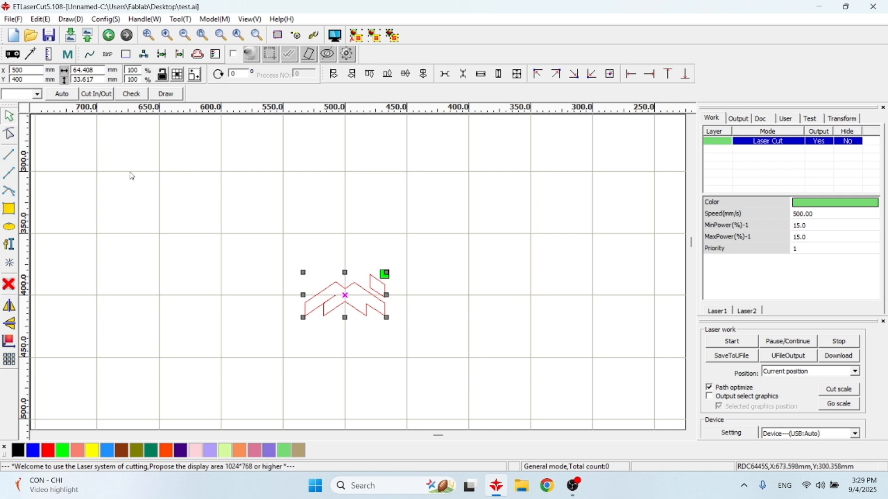
{"action": "scroll", "coordinate": [283, 238], "scroll_direction": "down", "scroll_amount": 3}
{"action": "scroll", "coordinate": [221, 222], "scroll_direction": "down", "scroll_amount": 5}
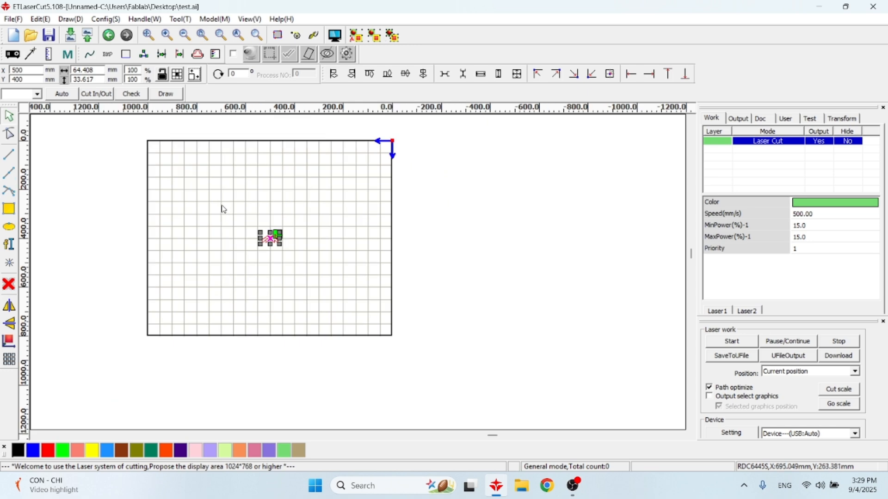
{"action": "scroll", "coordinate": [247, 212], "scroll_direction": "up", "scroll_amount": 3}
{"action": "scroll", "coordinate": [247, 212], "scroll_direction": "down", "scroll_amount": 1}
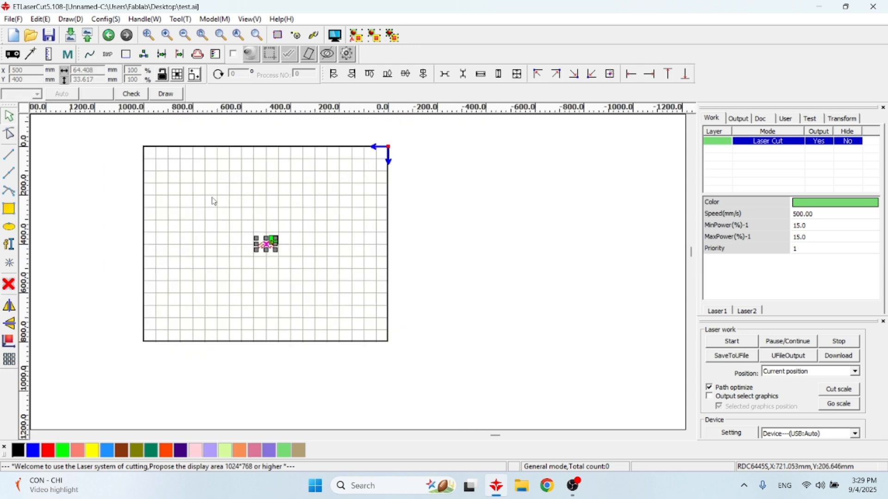
Check the artwork's separate shapes by selecting the small parallelogram and the complete design in turn
{"action": "left_click_drag", "start_coordinate": [217, 200], "coordinate": [282, 271]}
{"action": "scroll", "coordinate": [281, 270], "scroll_direction": "up", "scroll_amount": 3}
{"action": "left_click", "coordinate": [255, 216]}
{"action": "left_click_drag", "start_coordinate": [244, 165], "coordinate": [278, 190]}
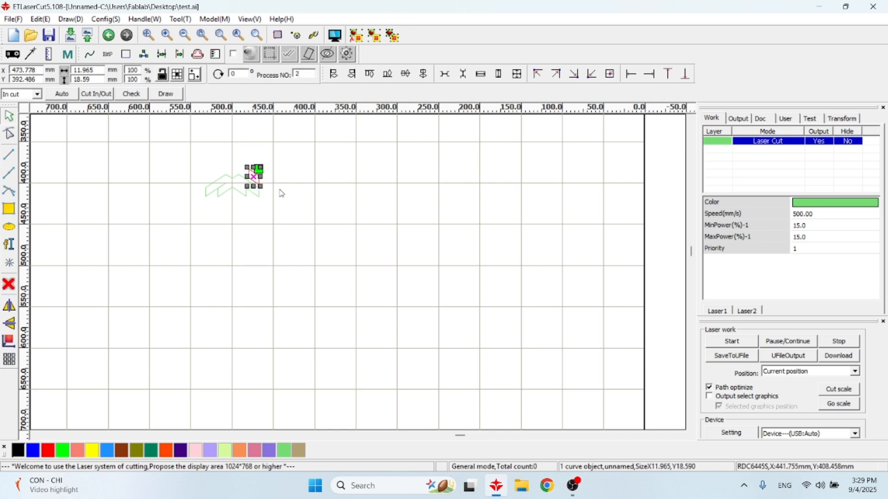
{"action": "scroll", "coordinate": [229, 164], "scroll_direction": "up", "scroll_amount": 3}
{"action": "left_click_drag", "start_coordinate": [91, 151], "coordinate": [390, 320]}
{"action": "left_click", "coordinate": [404, 270]}
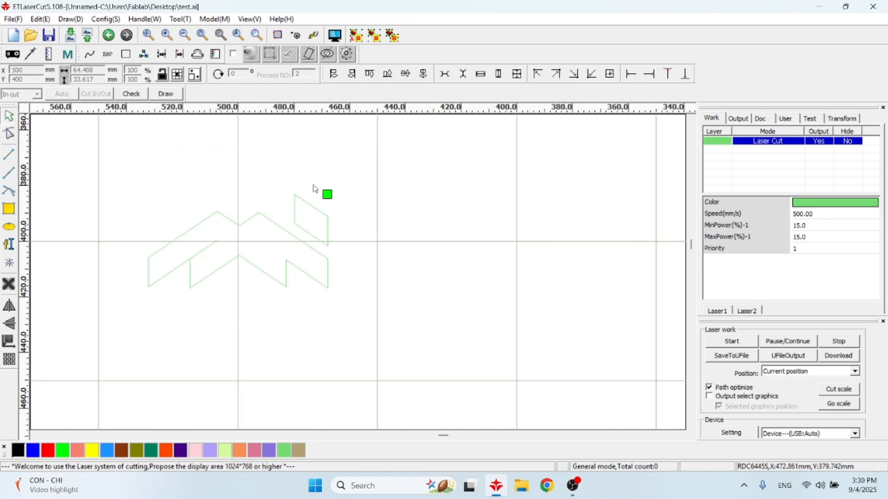
{"action": "left_click_drag", "start_coordinate": [267, 168], "coordinate": [377, 258]}
{"action": "left_click", "coordinate": [228, 188]}
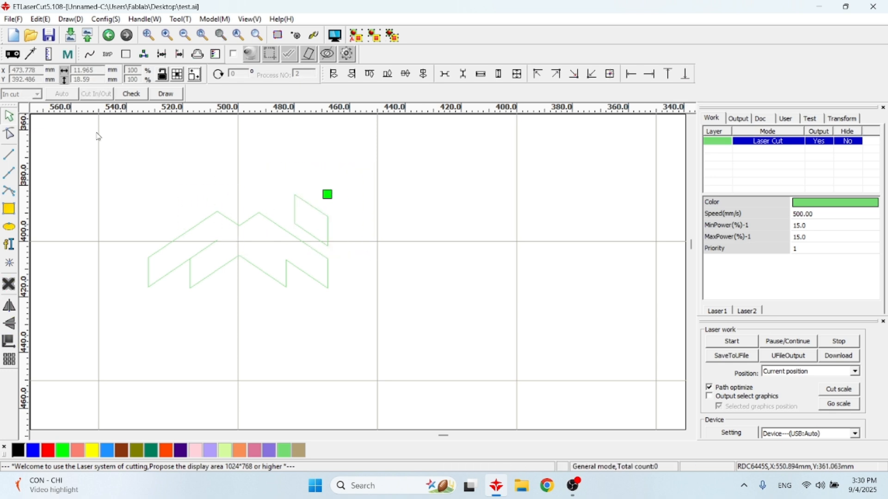
Select the complete artwork and move it to about X 474 mm, Y 373 mm in the work area
{"action": "mouse_move", "coordinate": [86, 150]}
{"action": "left_mouse_down"}
{"action": "mouse_move", "coordinate": [278, 287]}
{"action": "mouse_move", "coordinate": [400, 349]}
{"action": "left_mouse_up"}
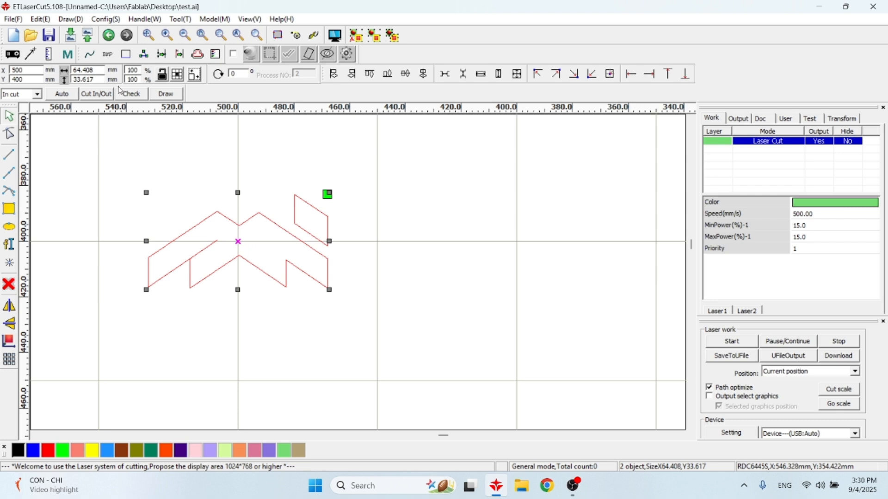
{"action": "scroll", "coordinate": [254, 215], "scroll_direction": "down", "scroll_amount": 2}
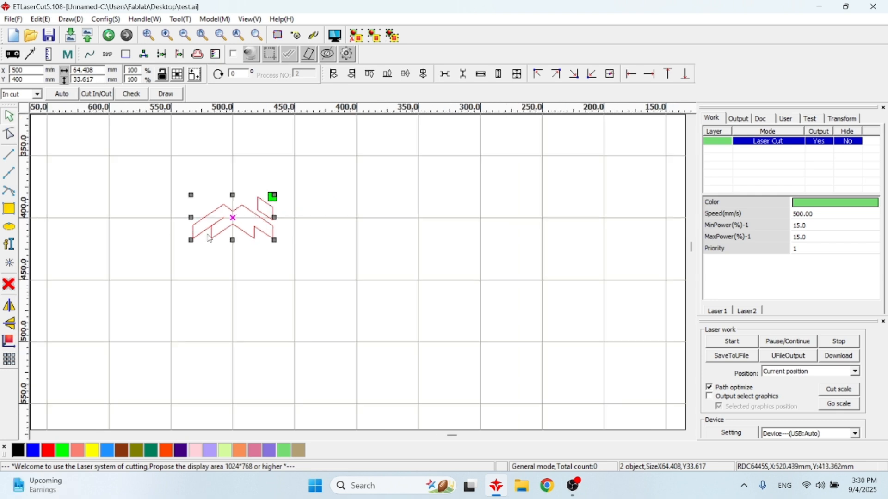
{"action": "scroll", "coordinate": [241, 210], "scroll_direction": "down", "scroll_amount": 2}
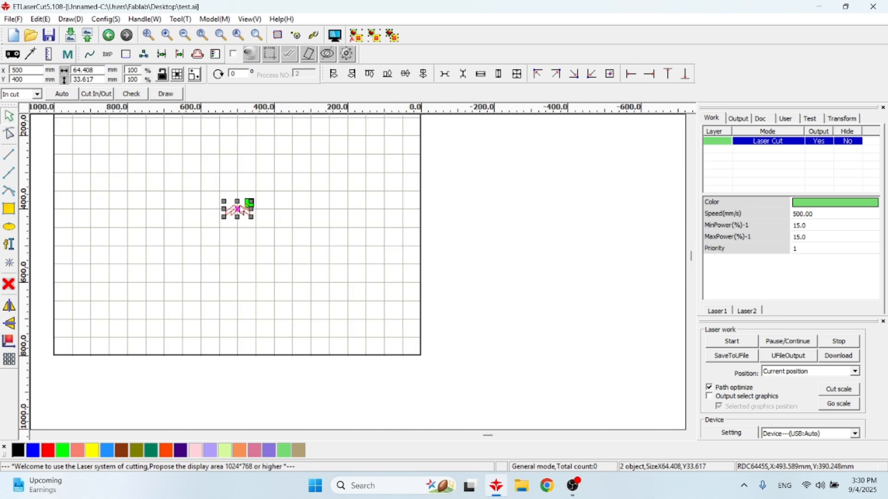
{"action": "scroll", "coordinate": [242, 210], "scroll_direction": "up", "scroll_amount": 4}
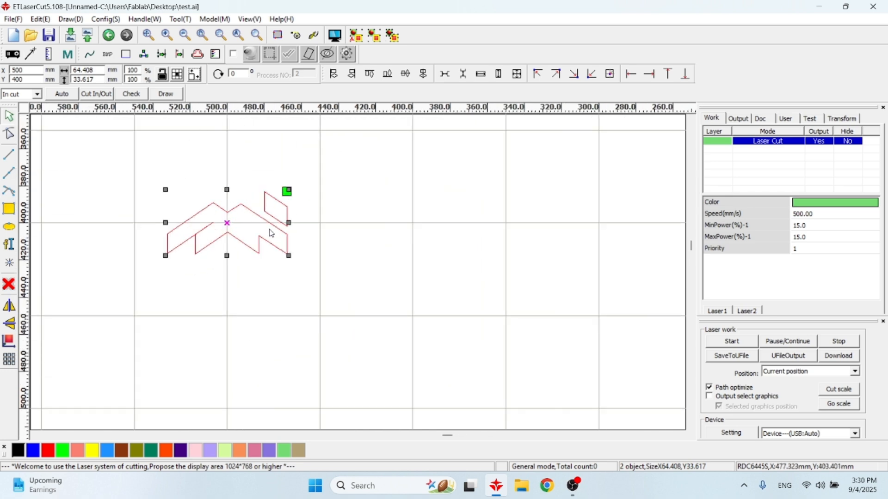
{"action": "scroll", "coordinate": [245, 230], "scroll_direction": "down", "scroll_amount": 2}
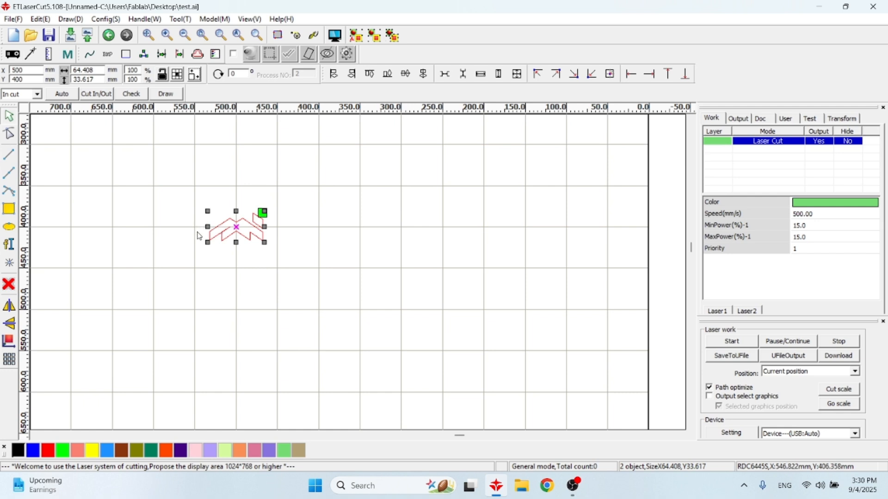
{"action": "left_click_drag", "start_coordinate": [237, 237], "coordinate": [259, 214]}
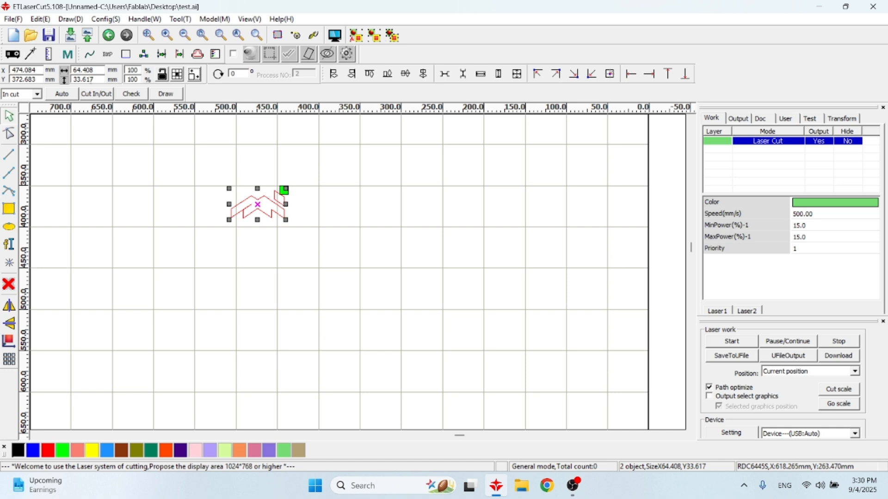
Run Delete overlap on all the artwork with an overlap error of 0.001 mm
{"action": "scroll", "coordinate": [251, 203], "scroll_direction": "up", "scroll_amount": 2}
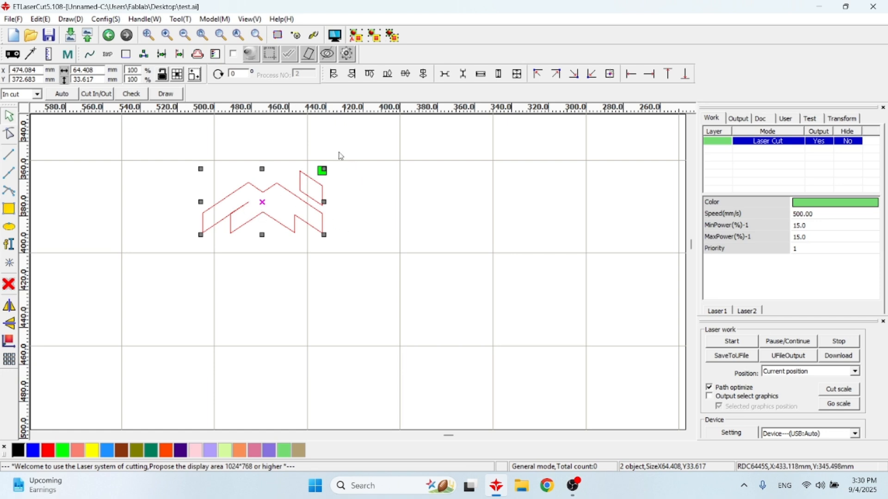
{"action": "left_click", "coordinate": [158, 158]}
{"action": "key", "text": "ctrl+a"}
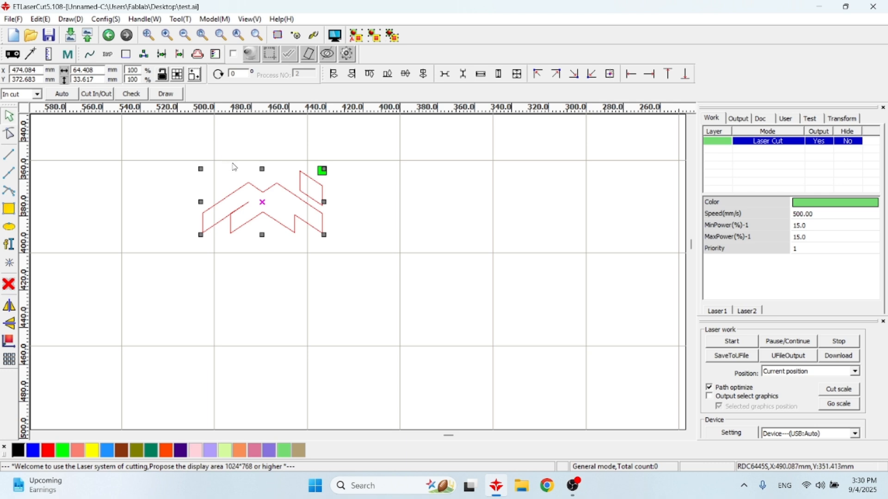
{"action": "left_click", "coordinate": [180, 55]}
{"action": "left_click", "coordinate": [181, 56]}
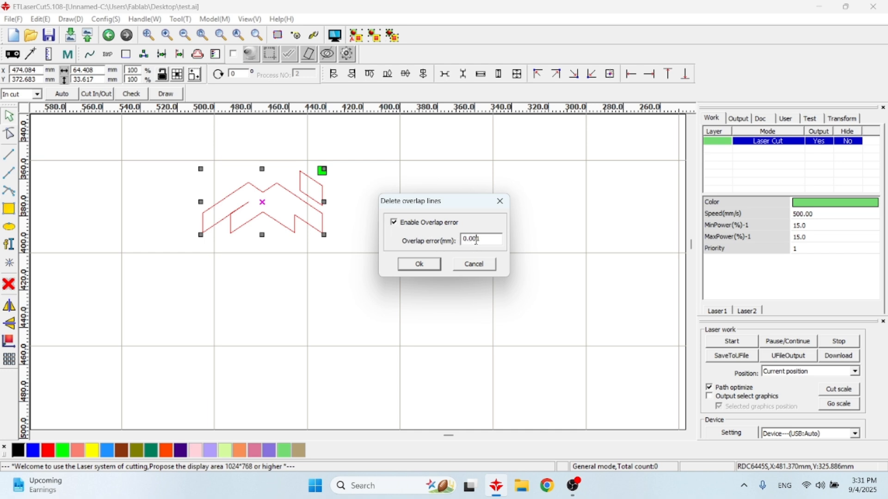
{"action": "left_click", "coordinate": [427, 267]}
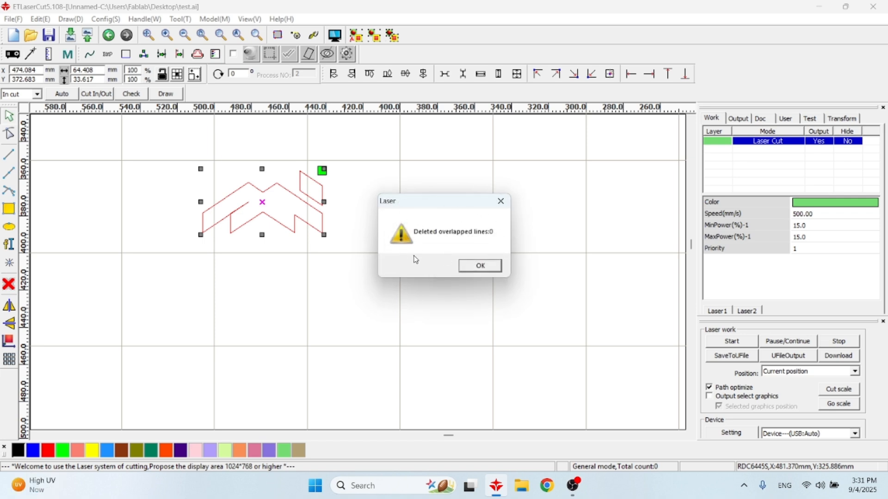
{"action": "left_click", "coordinate": [482, 269]}
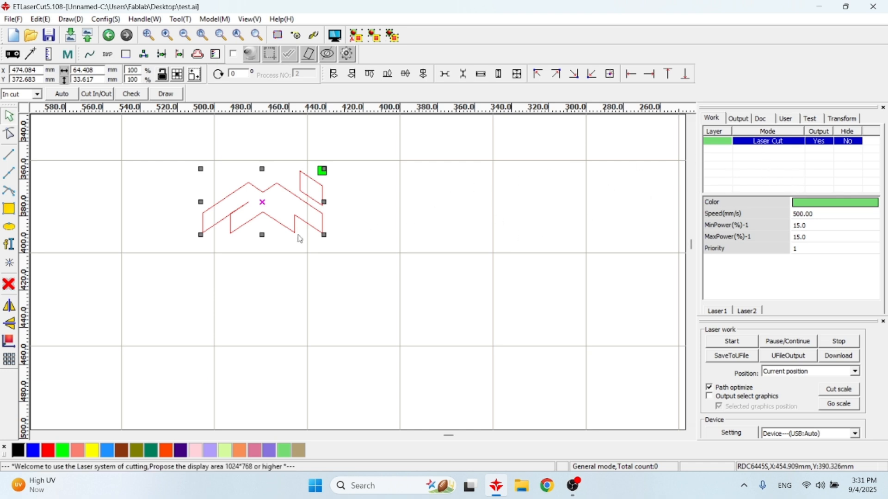
Set the green cut layer to 100 mm/s speed, 15% minimum power and 25% maximum power, with blowing enabled
{"action": "double_click", "coordinate": [745, 142]}
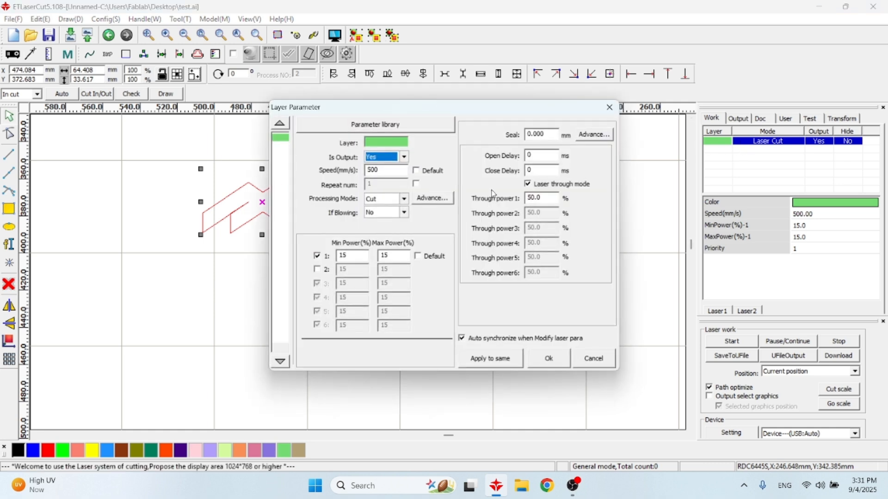
{"action": "left_click", "coordinate": [362, 255]}
{"action": "double_click", "coordinate": [361, 255]}
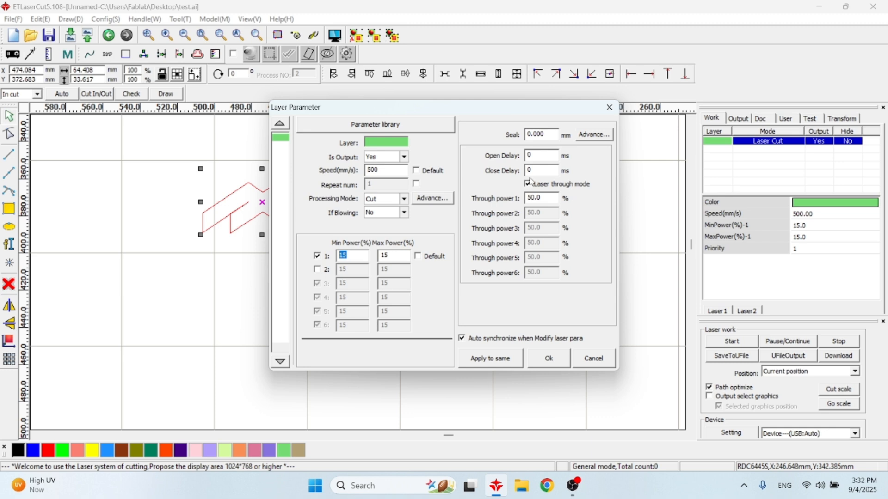
{"action": "left_click_drag", "start_coordinate": [391, 171], "coordinate": [359, 171]}
{"action": "type", "text": "10"}
{"action": "type", "text": "20"}
{"action": "key", "text": "Tab"}
{"action": "type", "text": "25"}
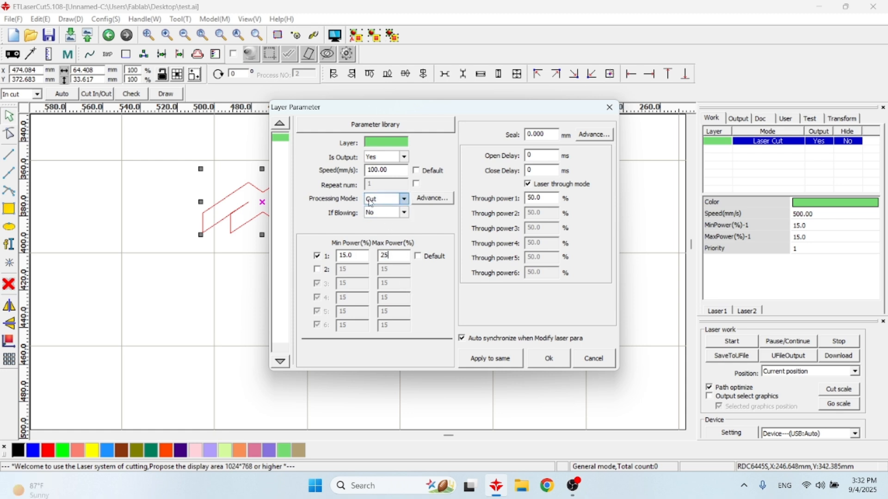
{"action": "left_click", "coordinate": [382, 213]}
{"action": "left_click", "coordinate": [375, 230]}
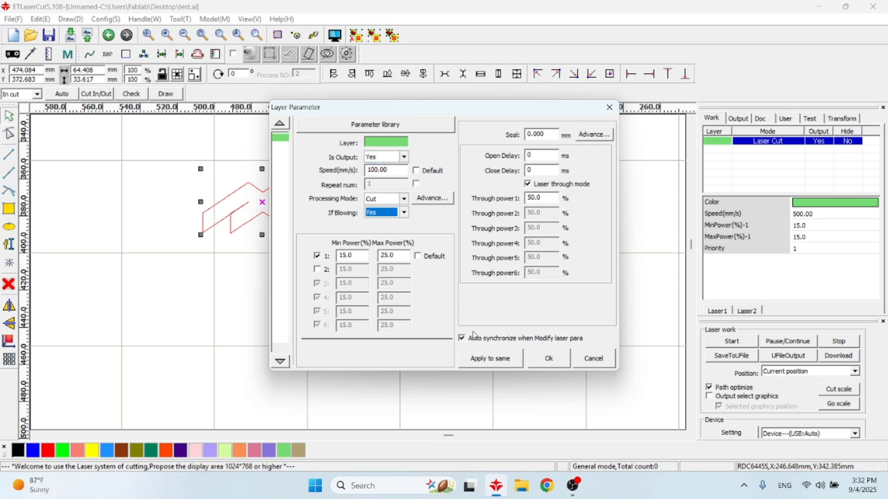
{"action": "left_click", "coordinate": [557, 366]}
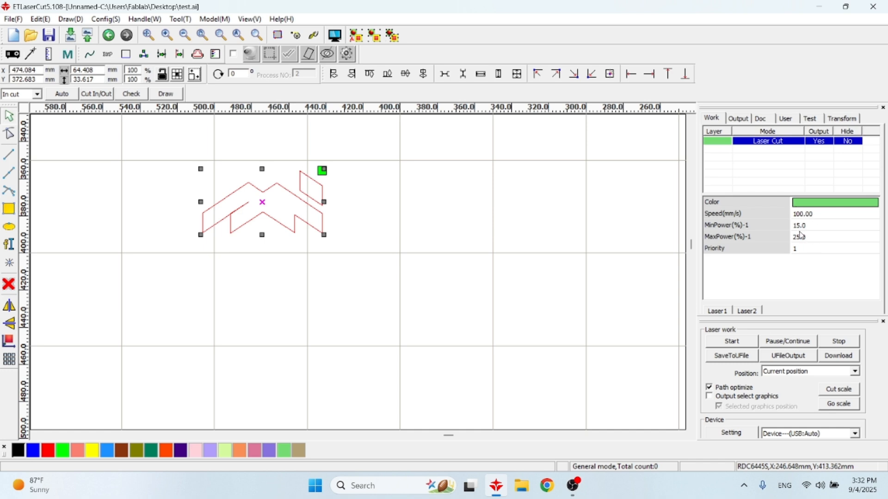
Review the green layer's speed, minimum power and maximum power in its property list
{"action": "left_click", "coordinate": [804, 218]}
{"action": "left_click", "coordinate": [810, 226]}
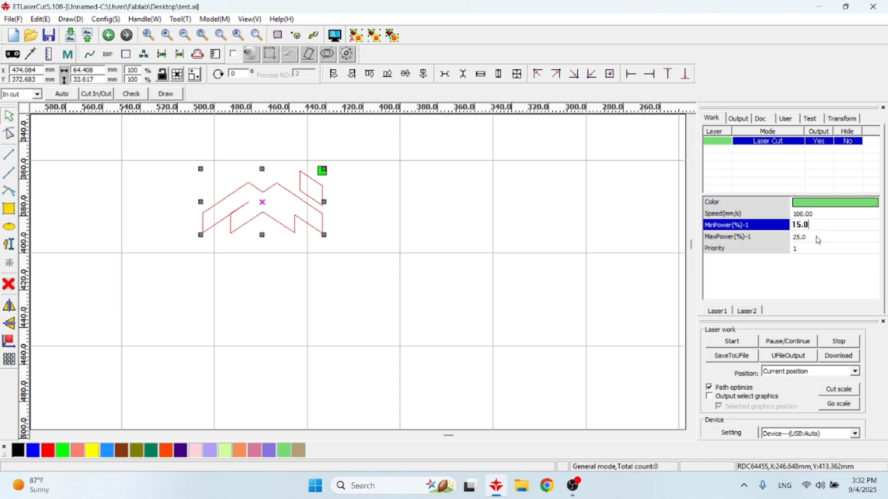
{"action": "left_click", "coordinate": [817, 237]}
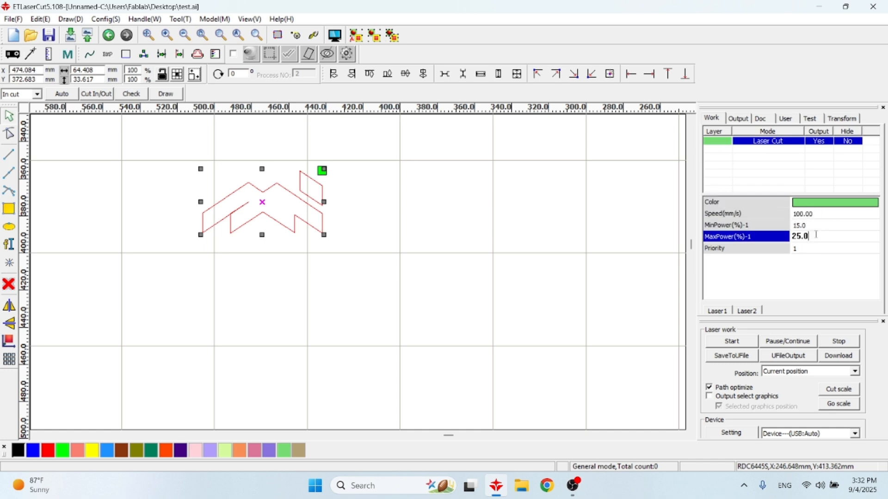
{"action": "left_click", "coordinate": [783, 154]}
Assign only the small parallelogram to a separate blue layer
{"action": "left_click", "coordinate": [555, 223]}
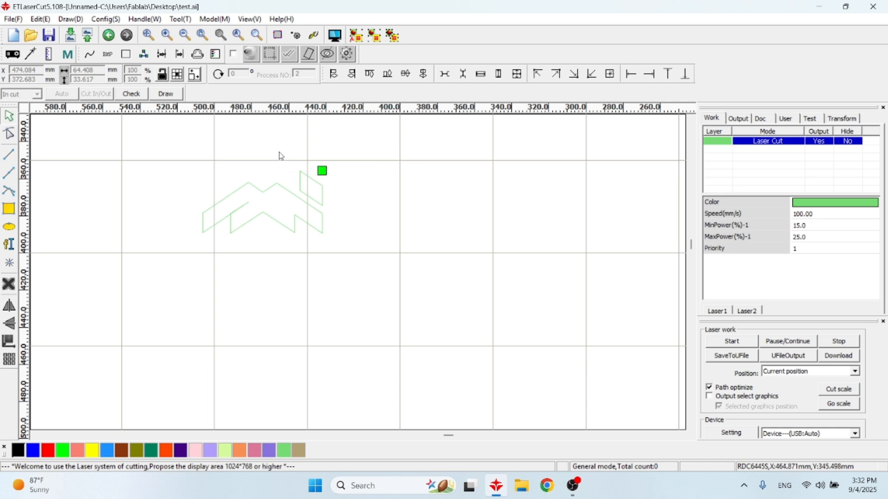
{"action": "left_click_drag", "start_coordinate": [284, 152], "coordinate": [388, 221]}
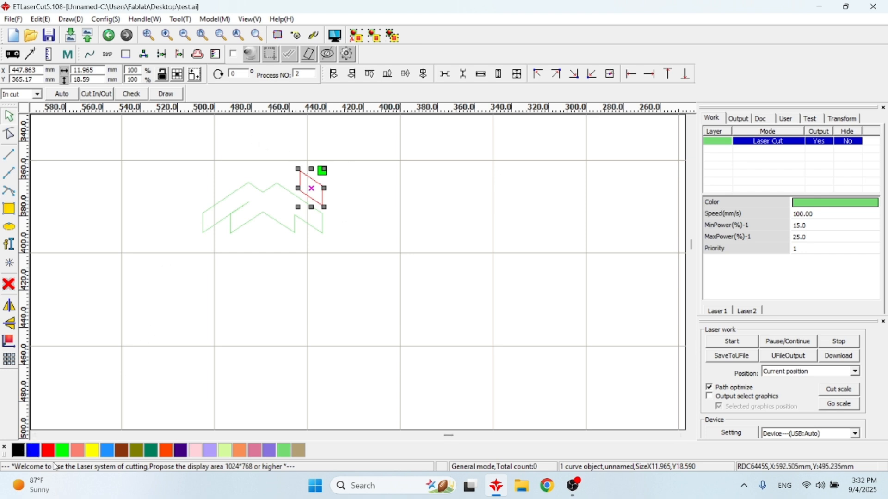
{"action": "left_click", "coordinate": [33, 451]}
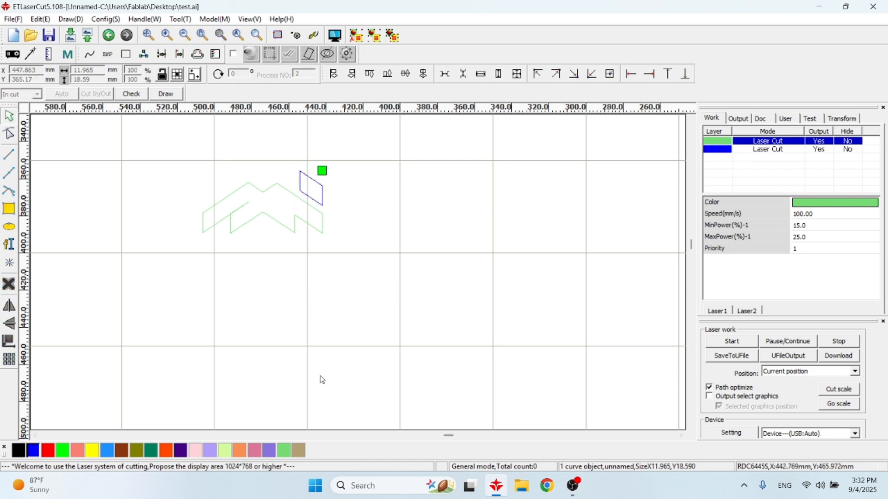
Set the blue layer of the small parallelogram to 150 mm/s speed, 11% minimum power and 12% maximum power
{"action": "left_click", "coordinate": [545, 187]}
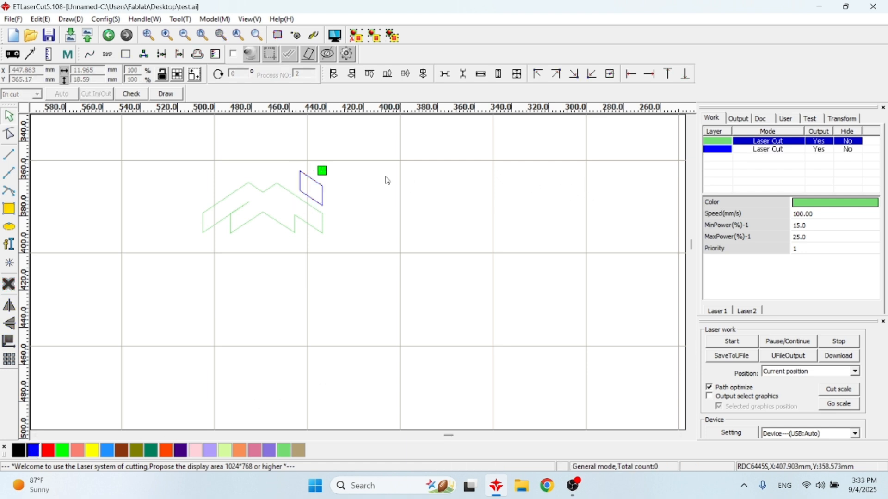
{"action": "left_click", "coordinate": [312, 185]}
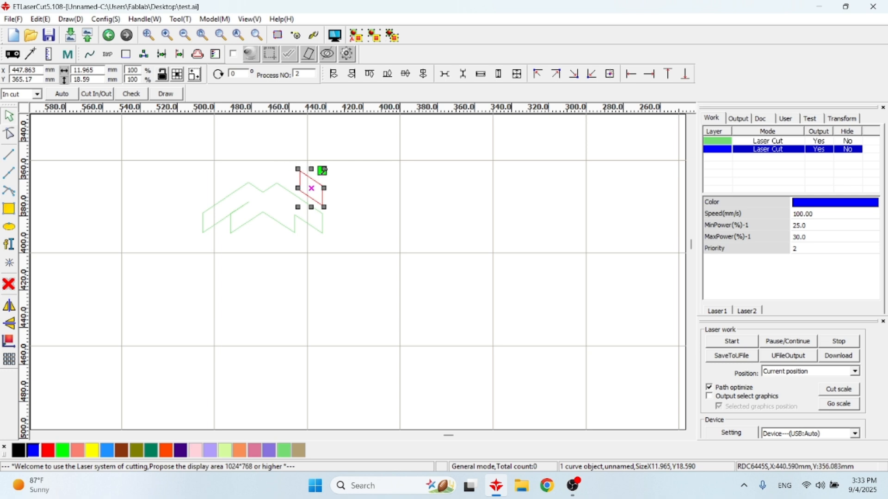
{"action": "double_click", "coordinate": [804, 214]}
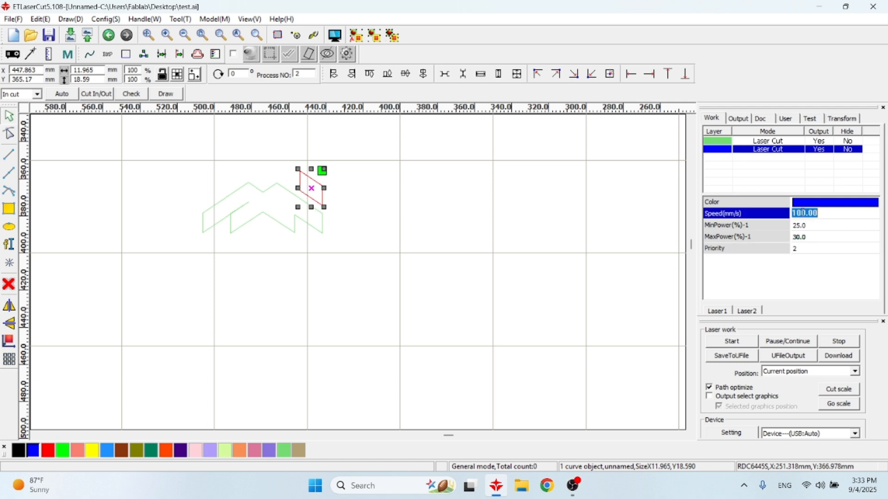
{"action": "type", "text": "150"}
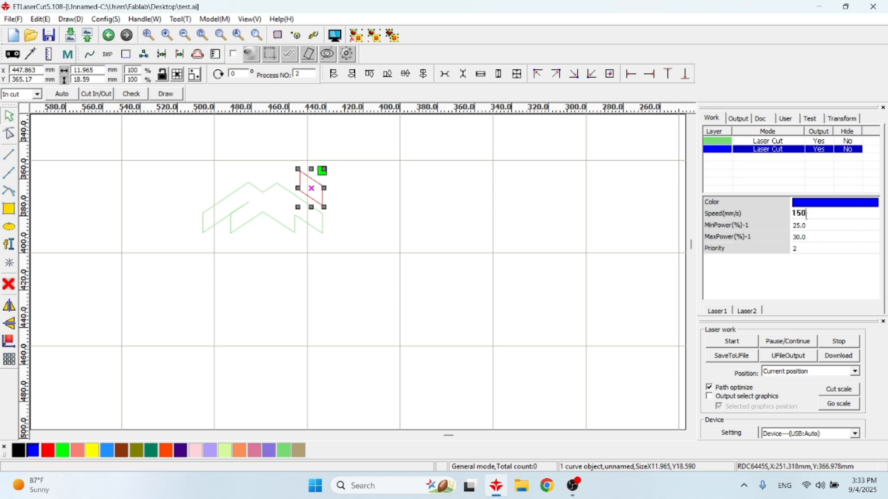
{"action": "double_click", "coordinate": [802, 225]}
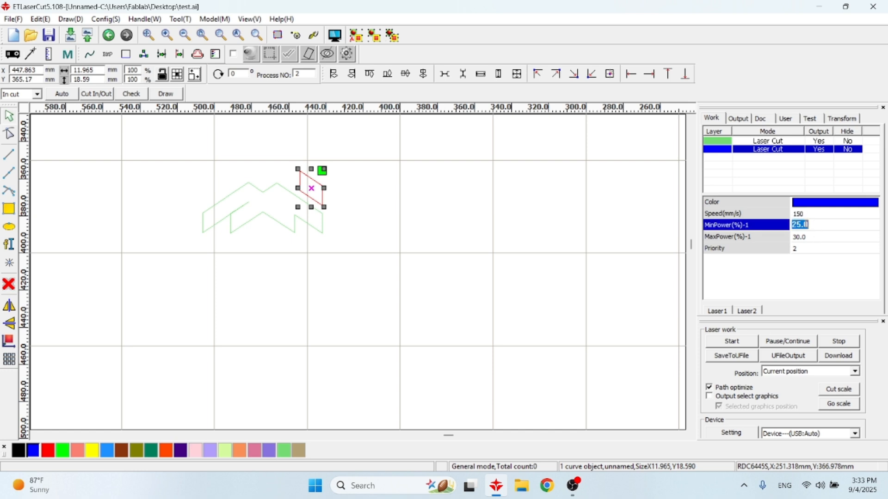
{"action": "type", "text": "11"}
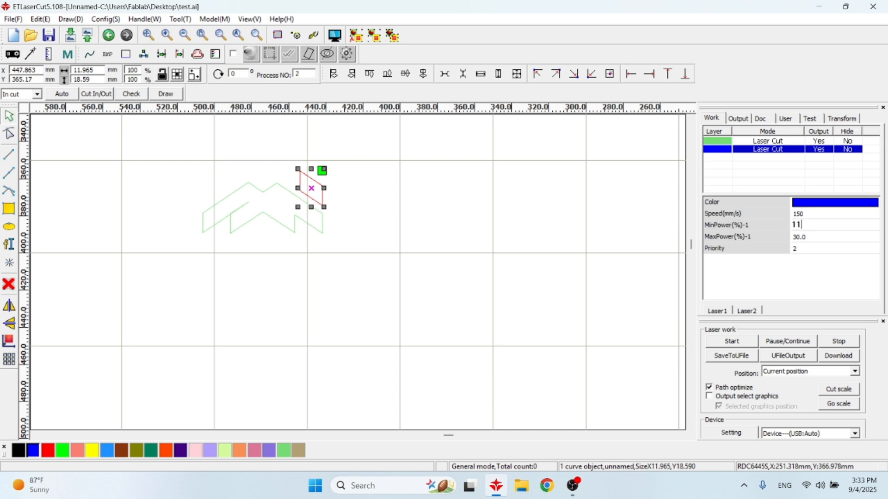
{"action": "double_click", "coordinate": [813, 236]}
{"action": "type", "text": "12"}
{"action": "key", "text": "Return"}
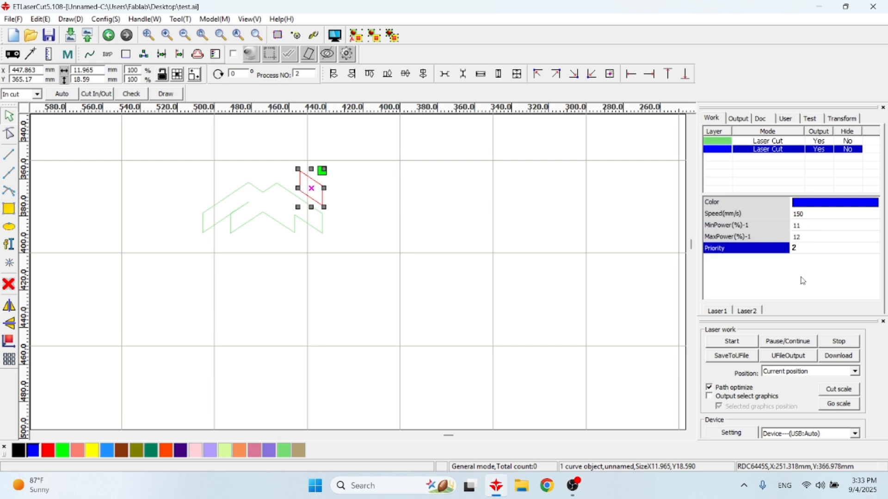
Compare the speed and power parameters of the green and blue cut layers
{"action": "left_click", "coordinate": [822, 226]}
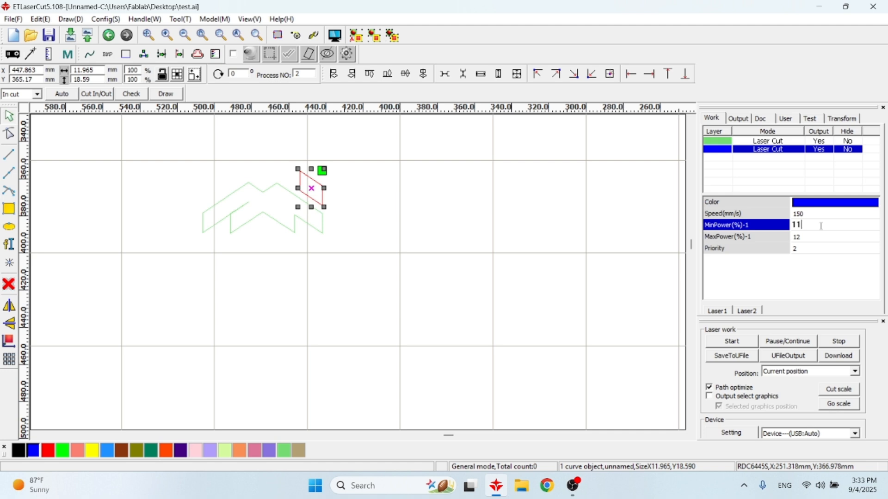
{"action": "left_click", "coordinate": [757, 141]}
{"action": "left_click", "coordinate": [756, 150]}
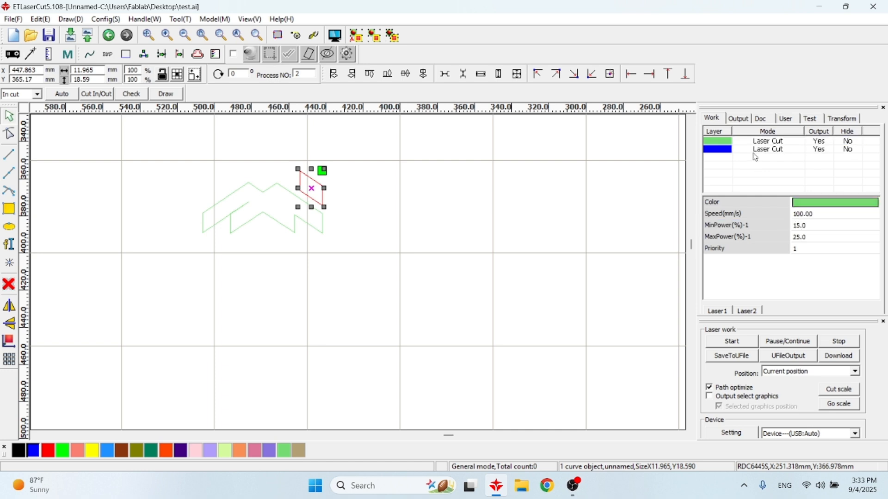
{"action": "left_click", "coordinate": [757, 143]}
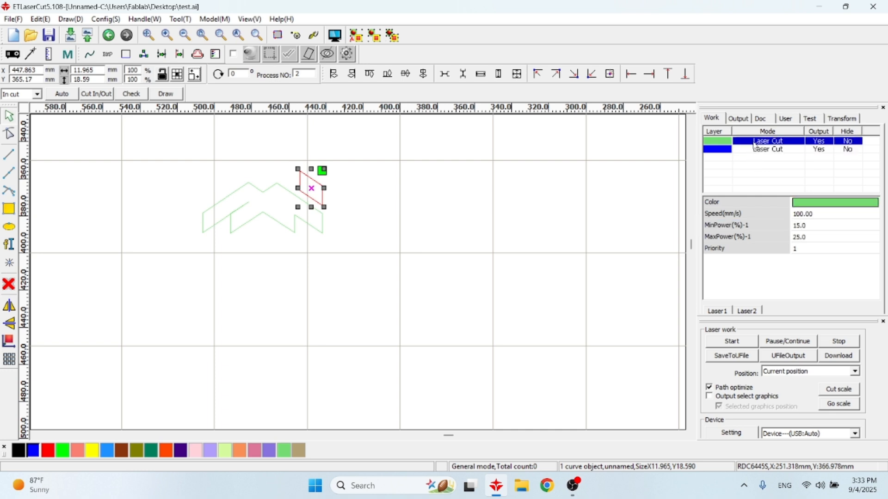
{"action": "left_click", "coordinate": [757, 152]}
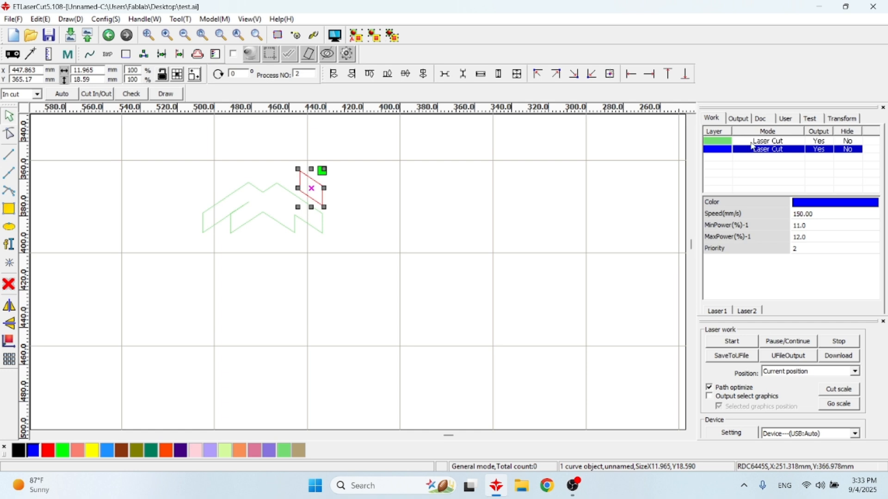
{"action": "left_click", "coordinate": [753, 144]}
Duplicate the whole artwork and place the copy beside the original, about 74 mm to its left
{"action": "left_click_drag", "start_coordinate": [119, 134], "coordinate": [504, 315]}
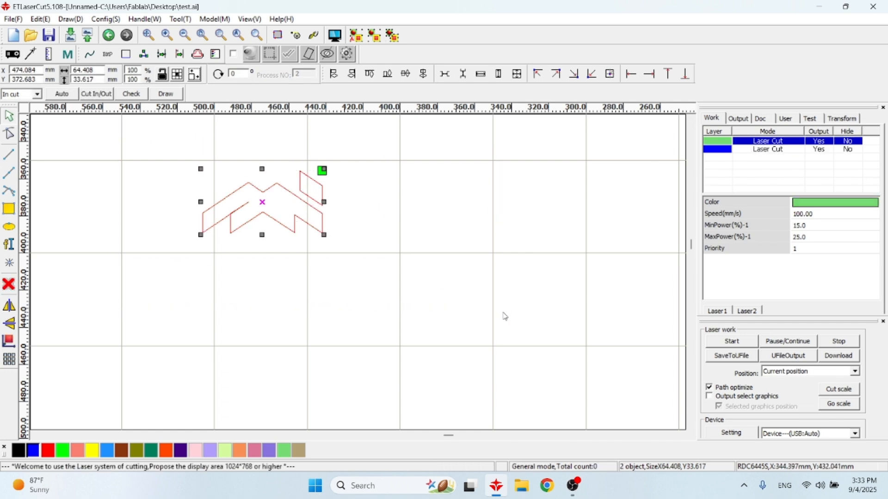
{"action": "scroll", "coordinate": [314, 261], "scroll_direction": "down", "scroll_amount": 1}
{"action": "scroll", "coordinate": [315, 262], "scroll_direction": "down", "scroll_amount": 2}
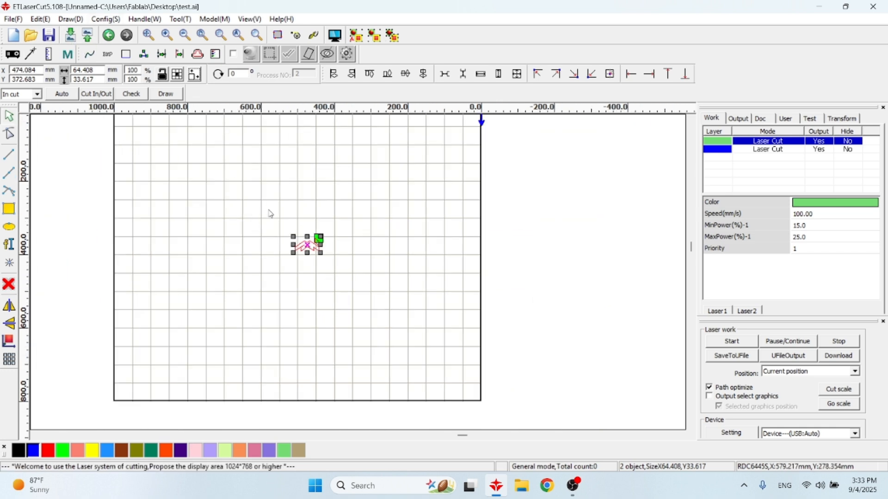
{"action": "scroll", "coordinate": [285, 226], "scroll_direction": "up", "scroll_amount": 1}
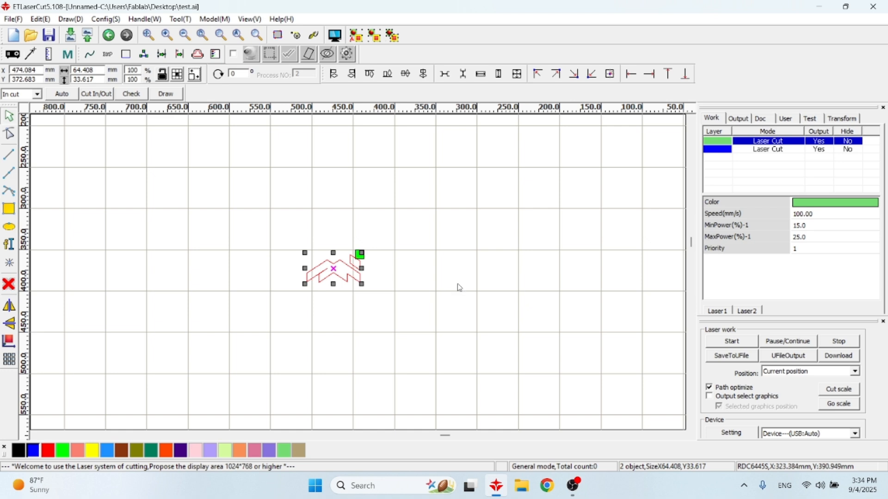
{"action": "scroll", "coordinate": [459, 288], "scroll_direction": "down", "scroll_amount": 1}
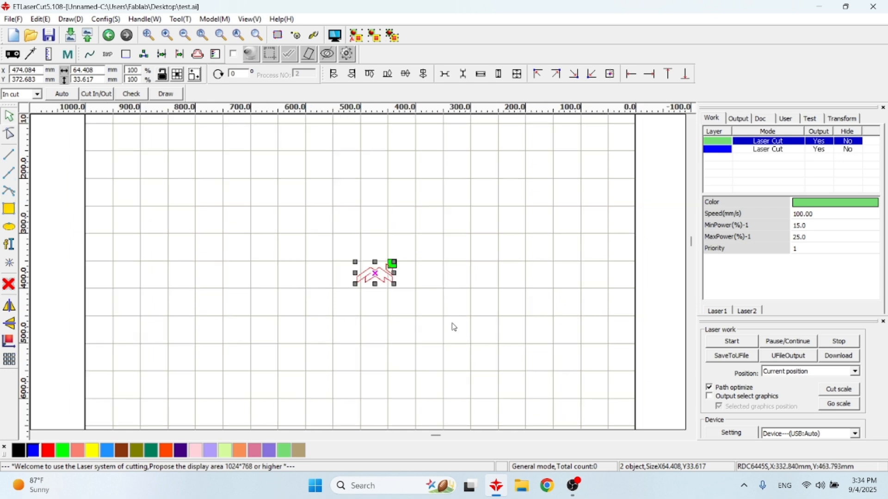
{"action": "scroll", "coordinate": [454, 327], "scroll_direction": "up", "scroll_amount": 1}
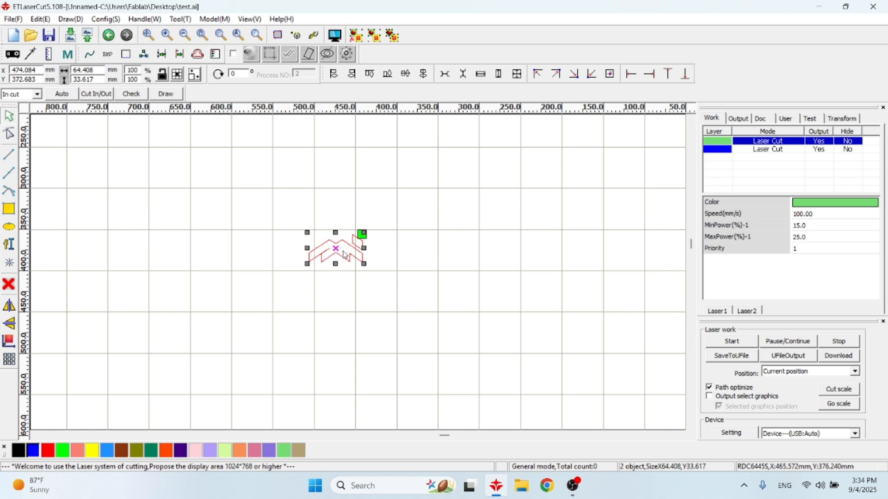
{"action": "left_click_drag", "start_coordinate": [346, 250], "coordinate": [234, 258]}
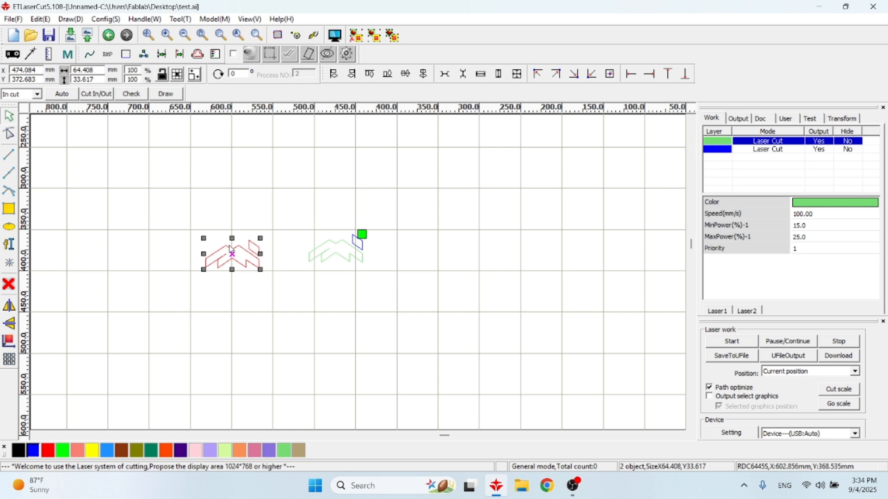
{"action": "left_click_drag", "start_coordinate": [234, 256], "coordinate": [276, 248]}
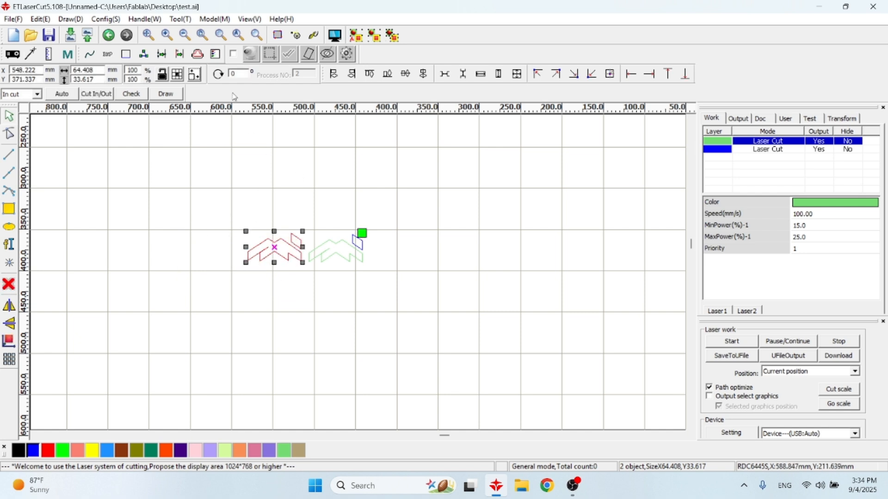
Move the laser work panel beside the layer panel so the line/column setup options are exposed
{"action": "left_click", "coordinate": [181, 20]}
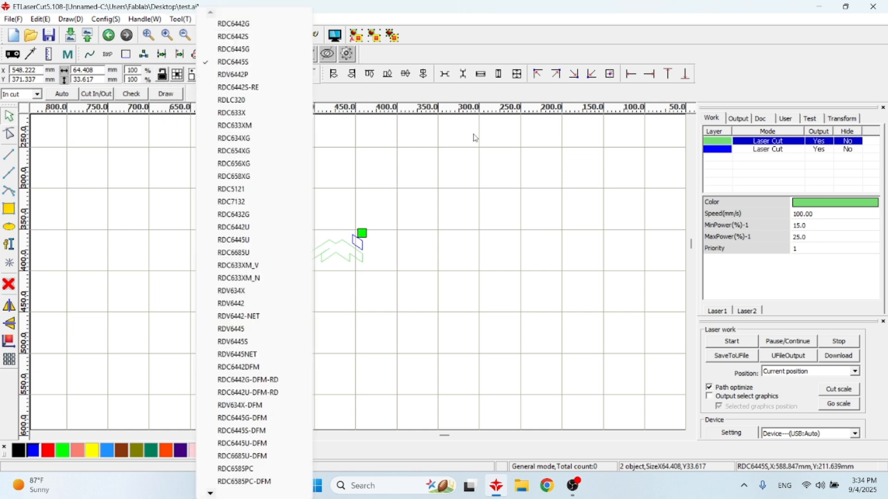
{"action": "left_click", "coordinate": [464, 174]}
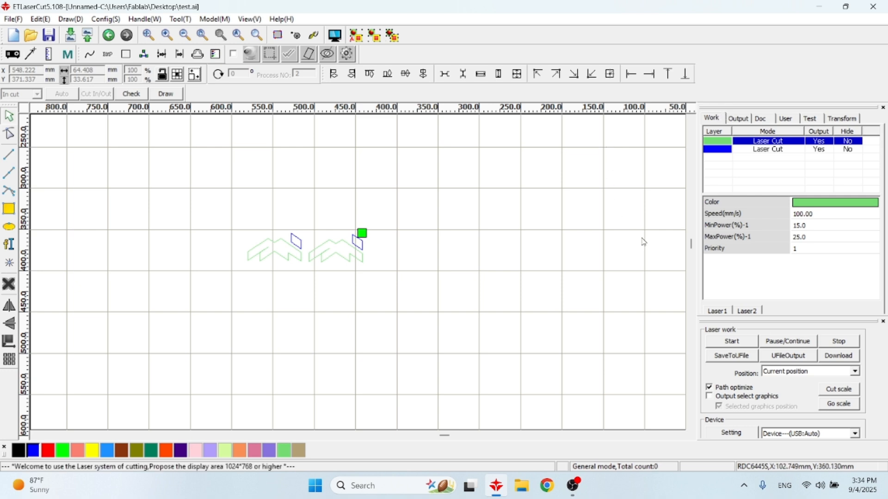
{"action": "left_click_drag", "start_coordinate": [633, 304], "coordinate": [608, 305]}
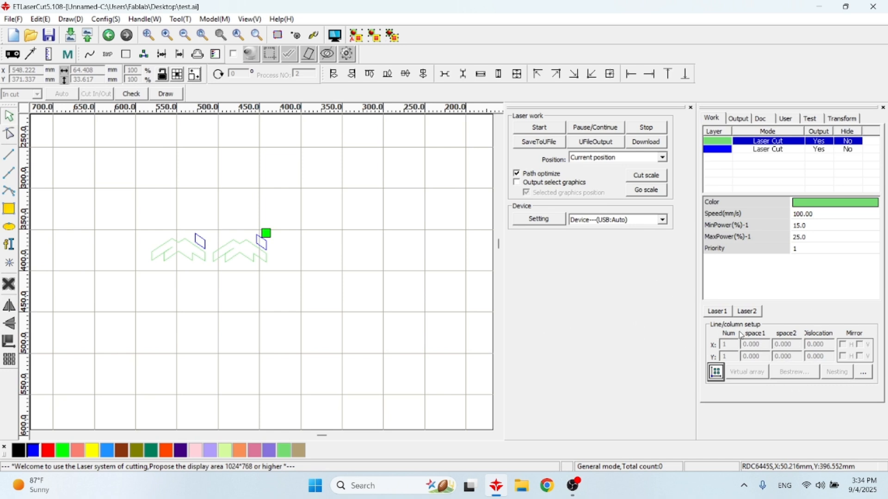
Set up nesting for both artwork copies with 3 rows and 5 columns, auto-calculating the row distance and column dislocation
{"action": "left_click_drag", "start_coordinate": [134, 210], "coordinate": [373, 314]}
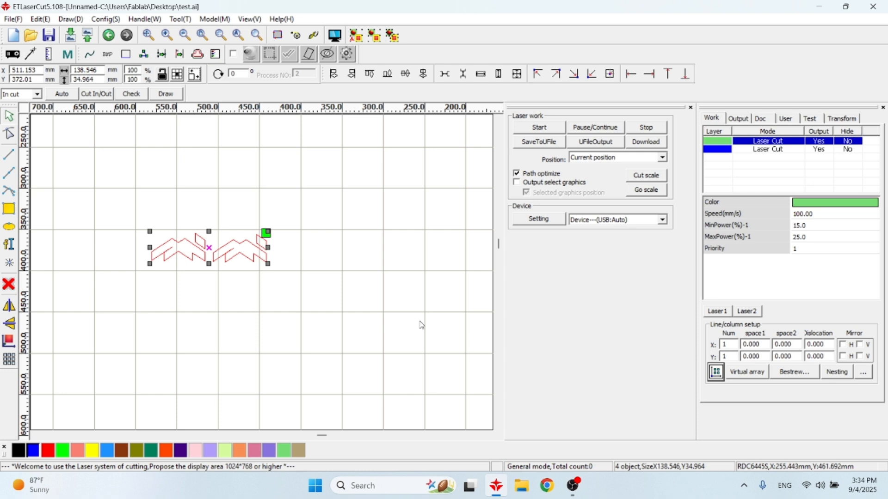
{"action": "left_click", "coordinate": [838, 373]}
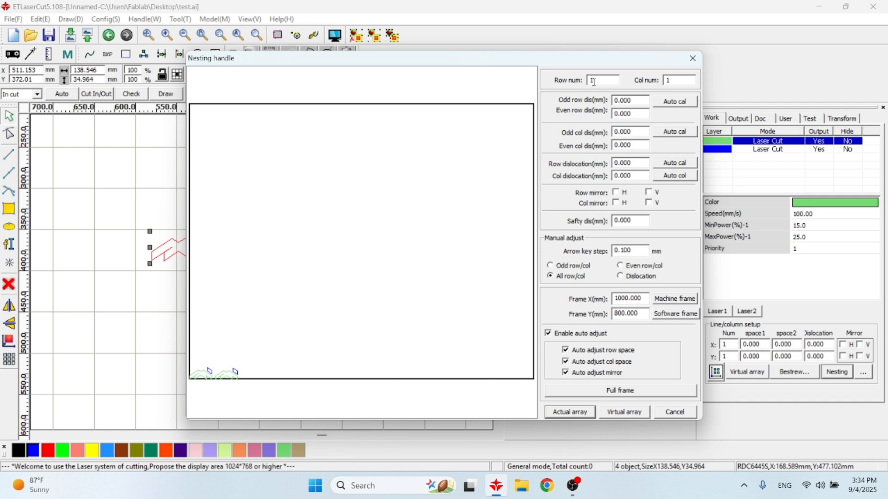
{"action": "type", "text": "3"}
{"action": "key", "text": "Tab"}
{"action": "type", "text": "5"}
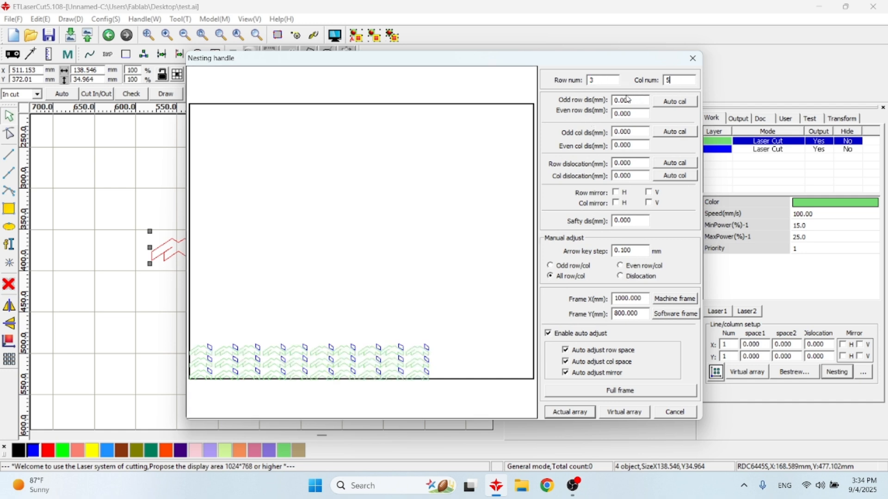
{"action": "left_click", "coordinate": [675, 102]}
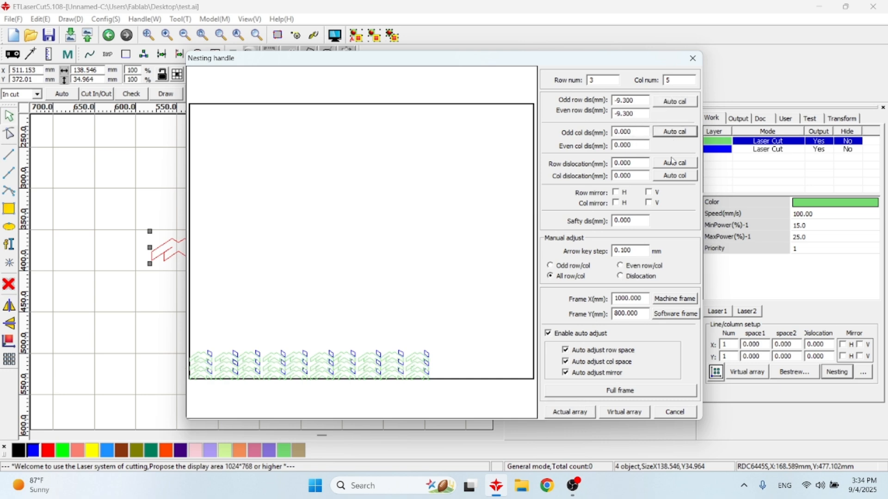
{"action": "left_click", "coordinate": [676, 176]}
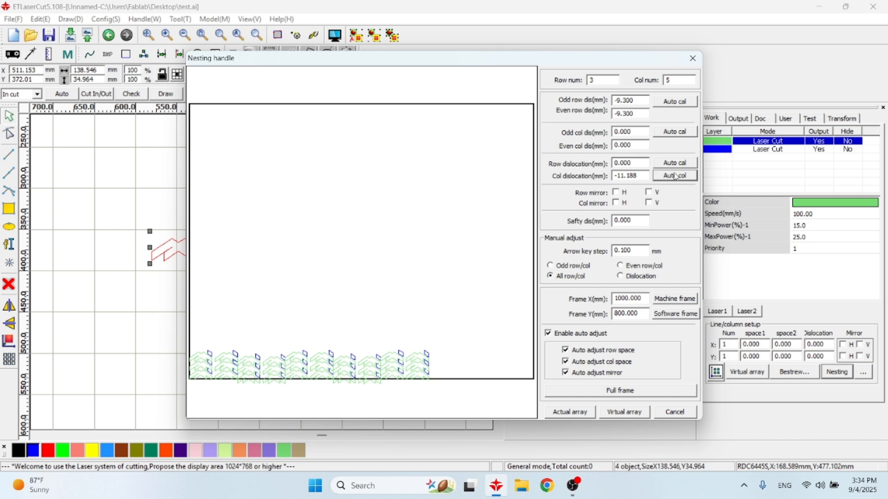
Try a virtual nesting array with 10 rows and 110 columns, inspect its extent, and undo it
{"action": "left_click_drag", "start_coordinate": [619, 82], "coordinate": [558, 88]}
{"action": "type", "text": "10"}
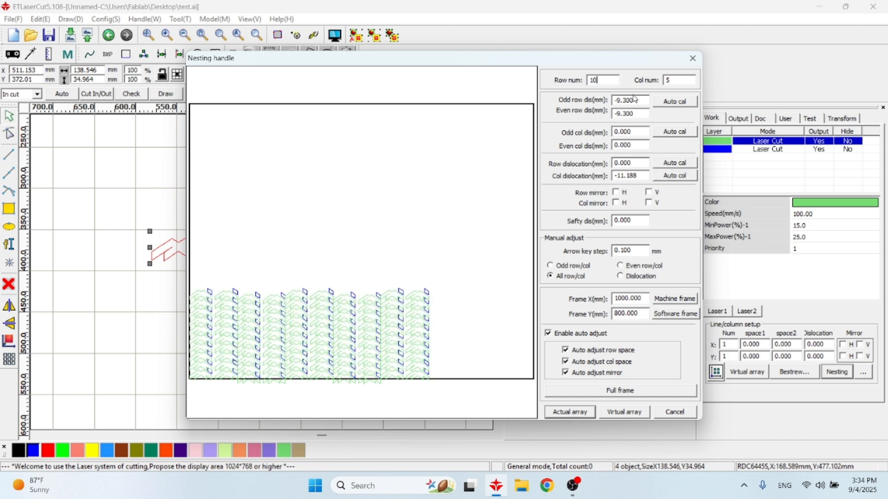
{"action": "double_click", "coordinate": [676, 80]}
{"action": "type", "text": "1"}
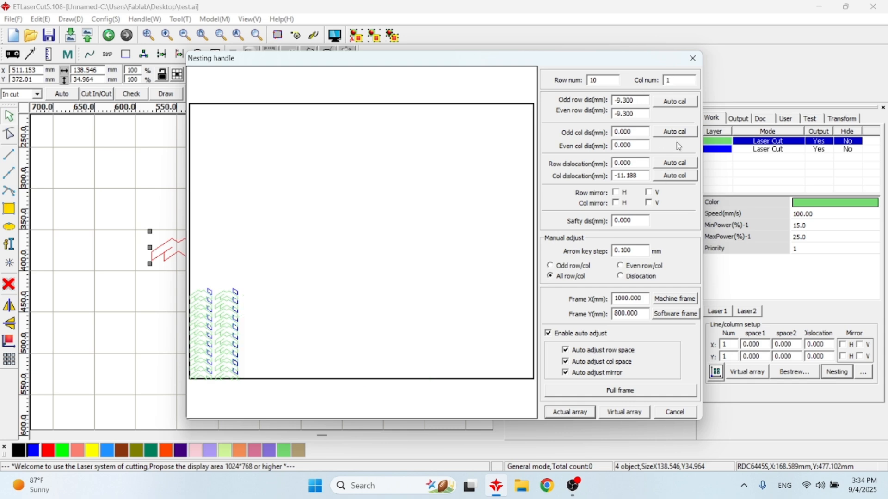
{"action": "type", "text": "10"}
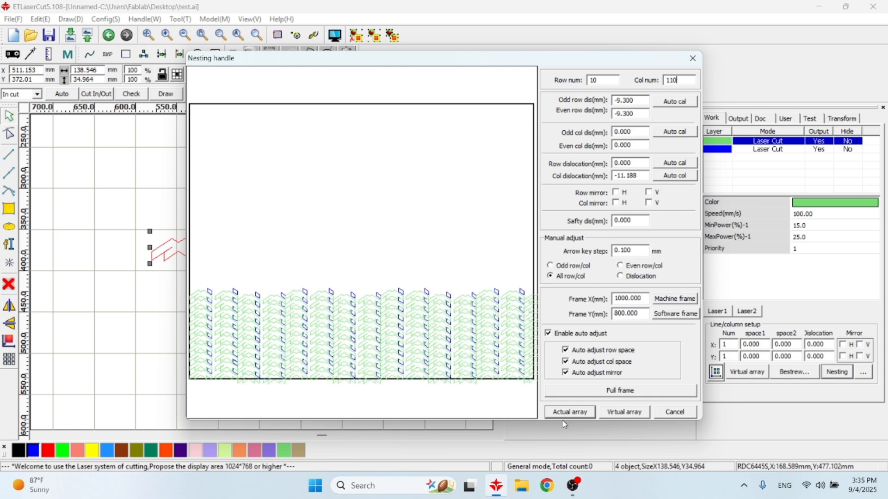
{"action": "left_click", "coordinate": [624, 412]}
{"action": "scroll", "coordinate": [344, 383], "scroll_direction": "down", "scroll_amount": 3}
{"action": "scroll", "coordinate": [321, 403], "scroll_direction": "up", "scroll_amount": 8}
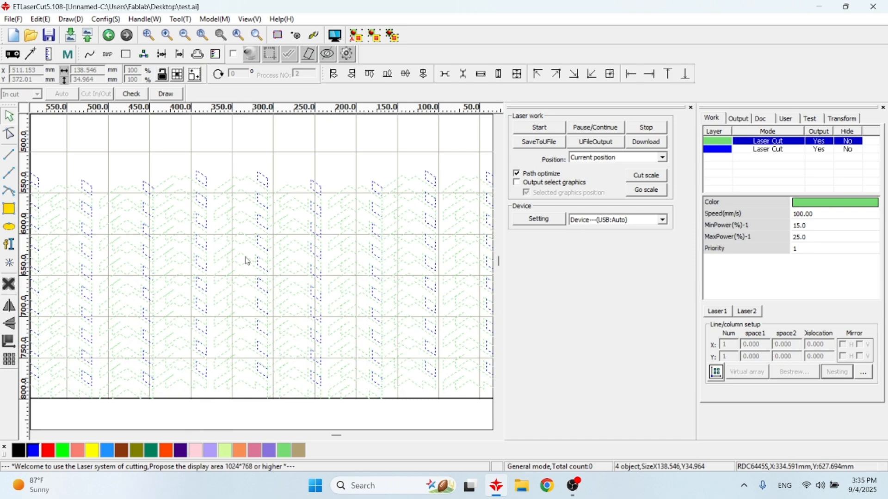
{"action": "scroll", "coordinate": [176, 286], "scroll_direction": "down", "scroll_amount": 4}
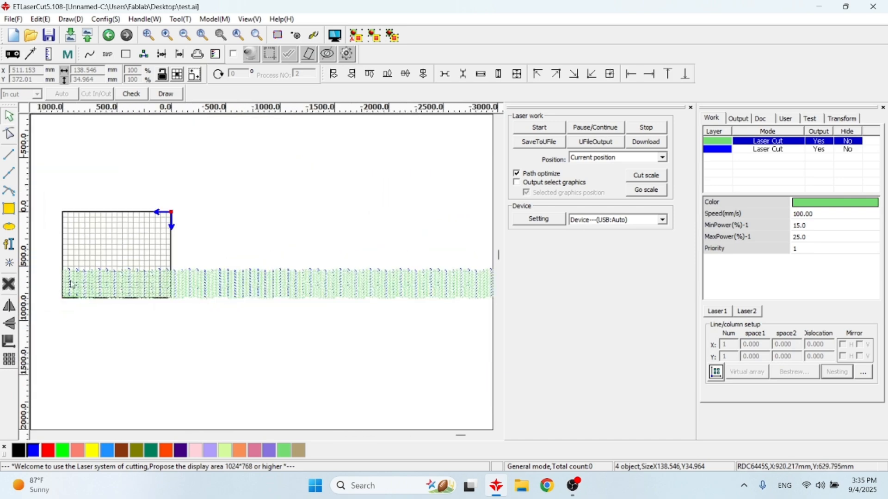
{"action": "scroll", "coordinate": [73, 304], "scroll_direction": "up", "scroll_amount": 2}
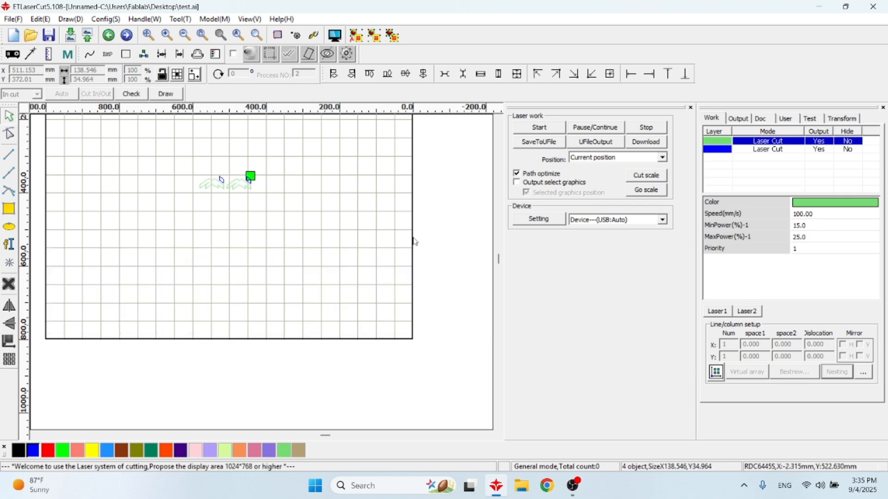
Create an actual nesting array of both artwork copies with 10 rows and 10 columns
{"action": "left_click", "coordinate": [845, 373]}
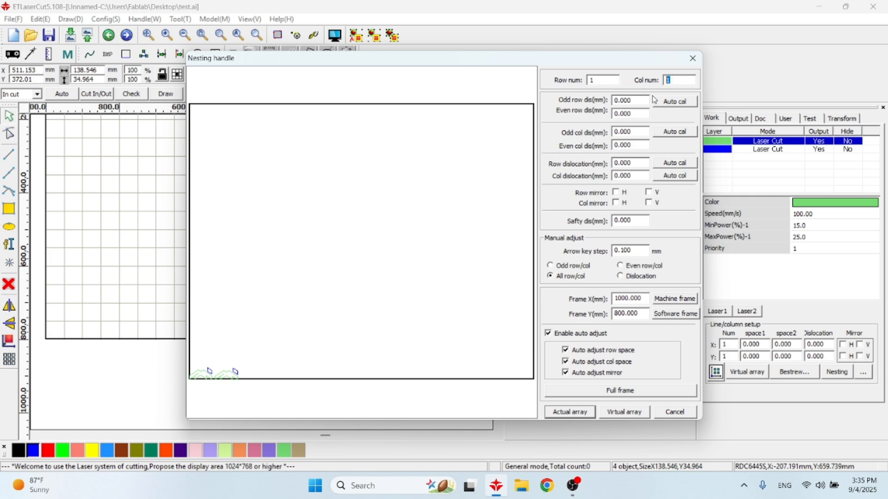
{"action": "type", "text": "100"}
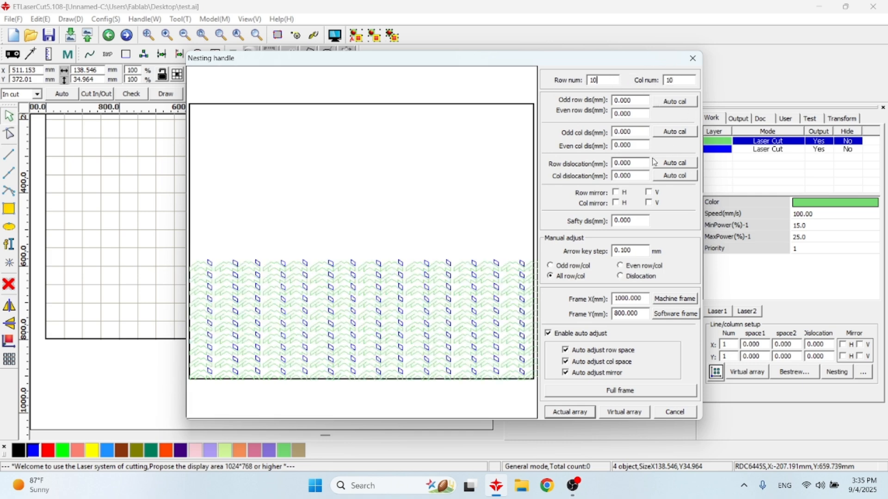
{"action": "left_click", "coordinate": [569, 412]}
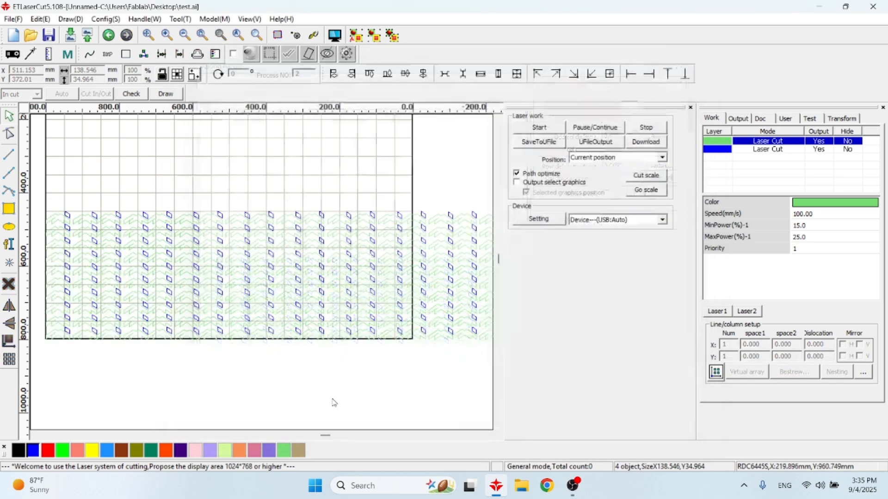
{"action": "left_click_drag", "start_coordinate": [233, 206], "coordinate": [348, 296]}
{"action": "left_click_drag", "start_coordinate": [141, 170], "coordinate": [342, 320]}
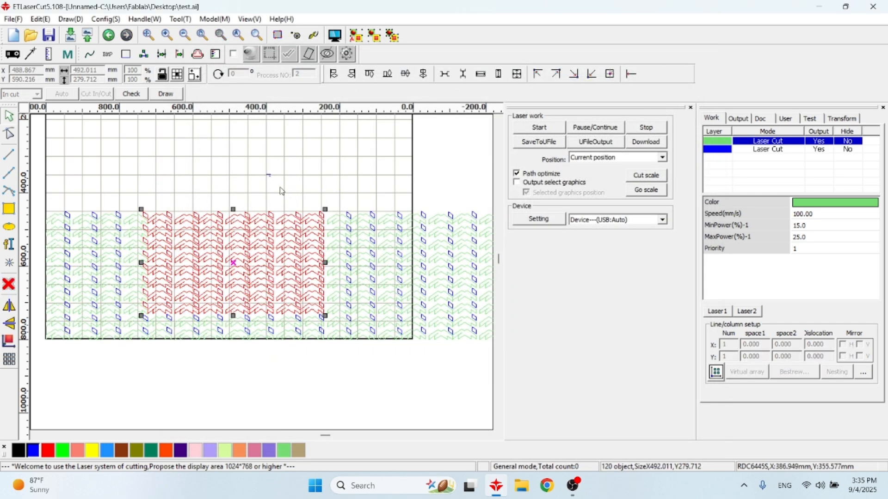
{"action": "left_click_drag", "start_coordinate": [267, 177], "coordinate": [403, 323]}
{"action": "left_click", "coordinate": [238, 198]}
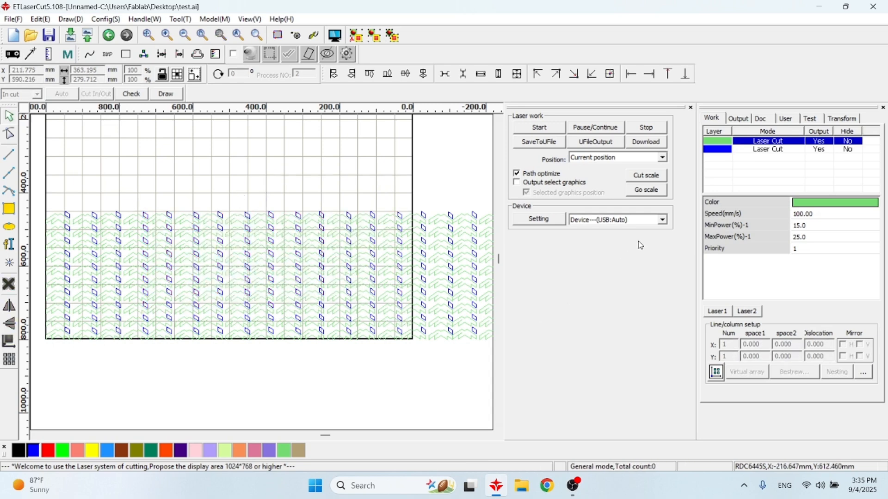
Compare the two layers' parameters and reorder them so the dark blue cut layer is processed before the green one
{"action": "left_click", "coordinate": [730, 151]}
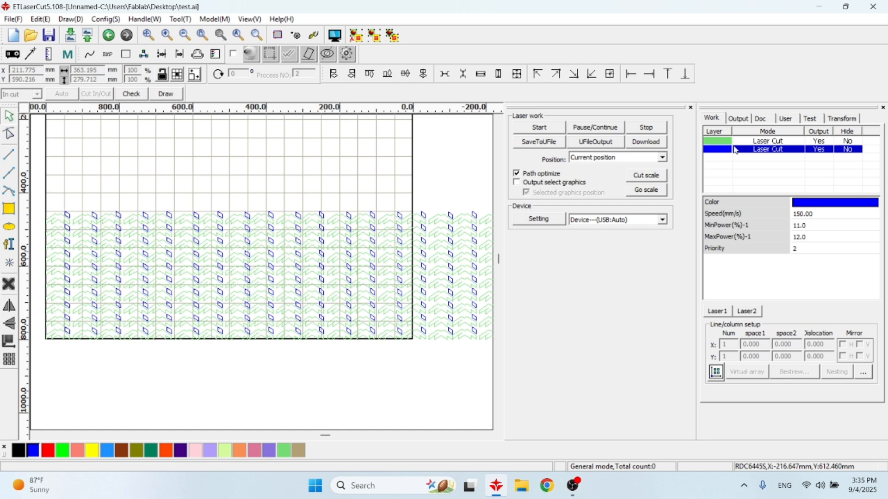
{"action": "left_click", "coordinate": [733, 141]}
{"action": "left_click", "coordinate": [728, 152]}
{"action": "left_click", "coordinate": [728, 144]}
{"action": "left_click", "coordinate": [729, 151]}
{"action": "mouse_move", "coordinate": [756, 142]}
{"action": "left_mouse_down"}
{"action": "mouse_move", "coordinate": [758, 162]}
{"action": "mouse_move", "coordinate": [758, 151]}
{"action": "left_mouse_up"}
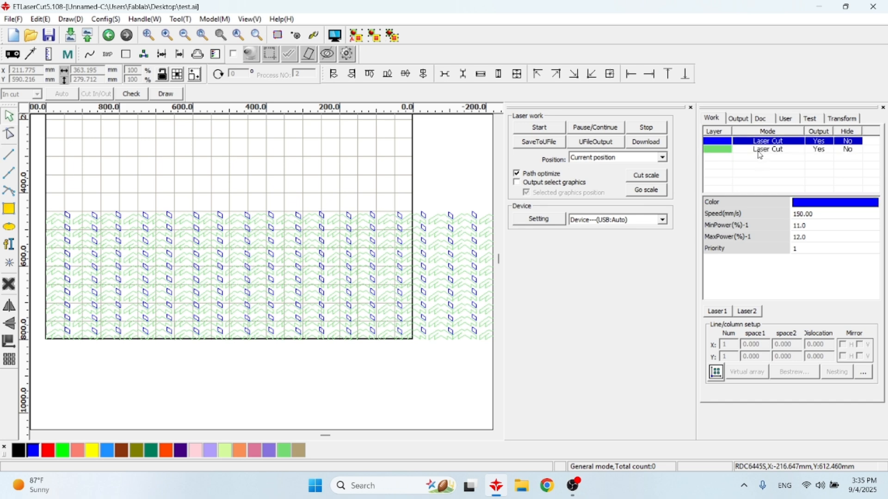
{"action": "left_click", "coordinate": [754, 151]}
{"action": "left_click", "coordinate": [750, 141]}
{"action": "left_click", "coordinate": [754, 151]}
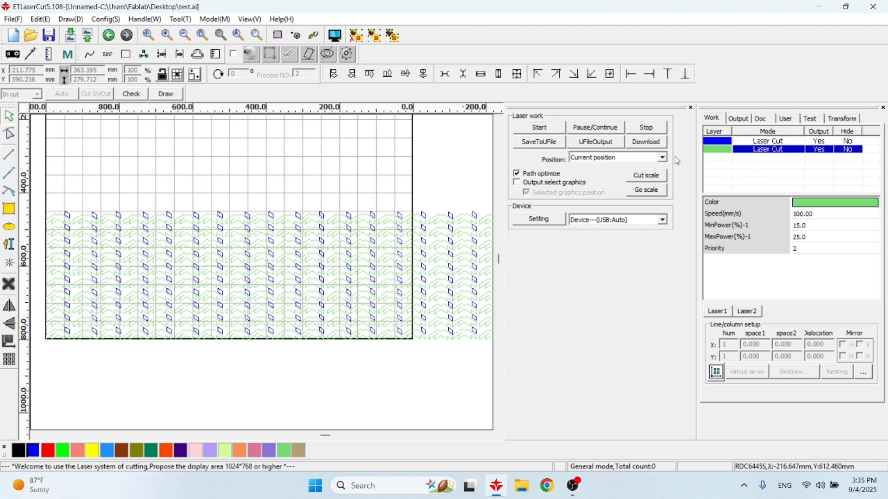
{"action": "left_click", "coordinate": [757, 163]}
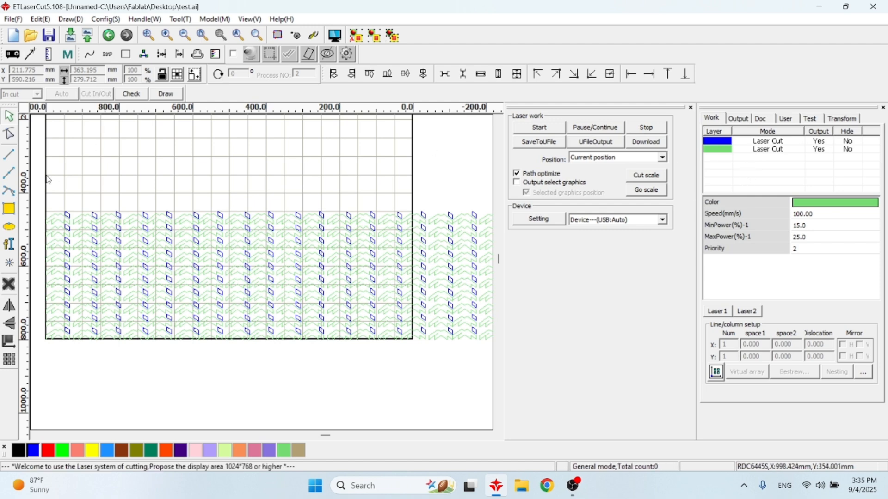
Assign a block of 12 objects near the array's upper edge to a new light blue layer
{"action": "left_click_drag", "start_coordinate": [149, 189], "coordinate": [211, 261]}
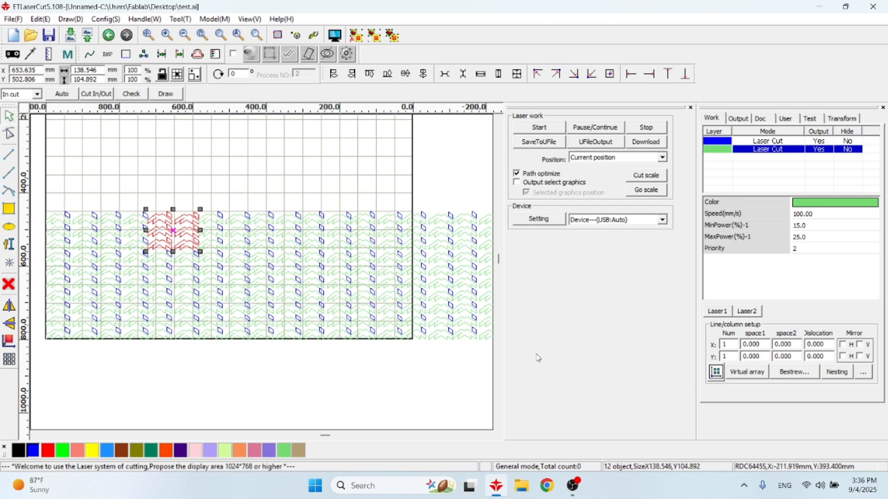
{"action": "left_click", "coordinate": [107, 452]}
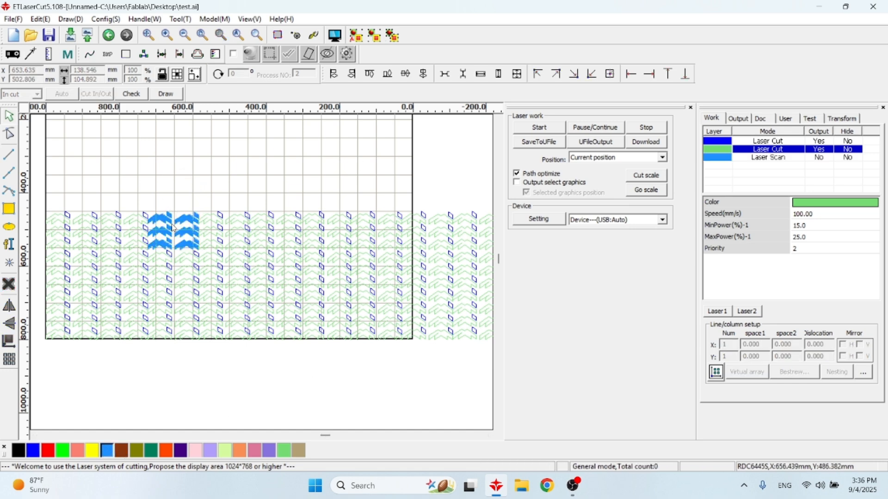
{"action": "scroll", "coordinate": [173, 211], "scroll_direction": "up", "scroll_amount": 4}
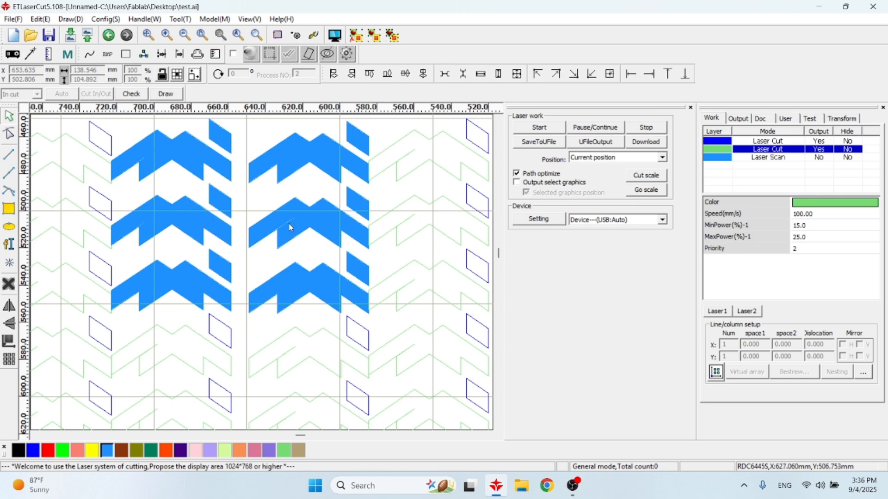
{"action": "scroll", "coordinate": [241, 187], "scroll_direction": "down", "scroll_amount": 3}
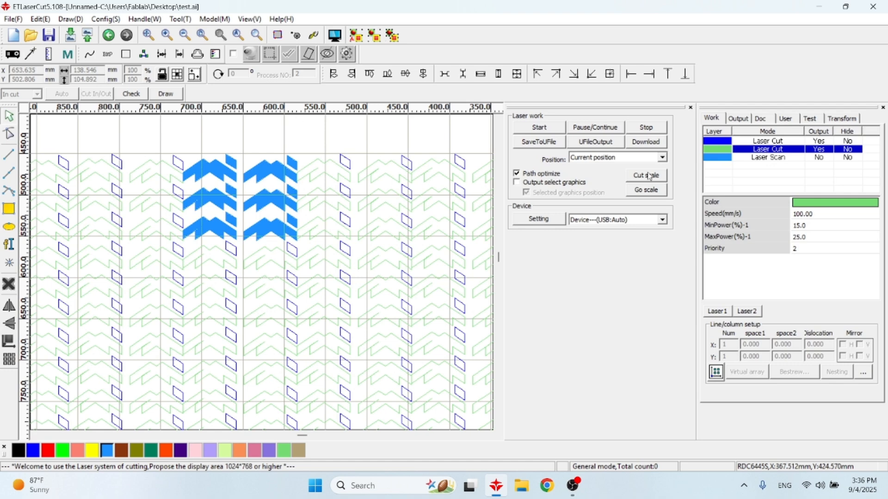
Enable output for the light blue scan layer at 350 mm/s and 20% power, and disable its second laser
{"action": "left_click", "coordinate": [772, 158]}
{"action": "double_click", "coordinate": [771, 158]}
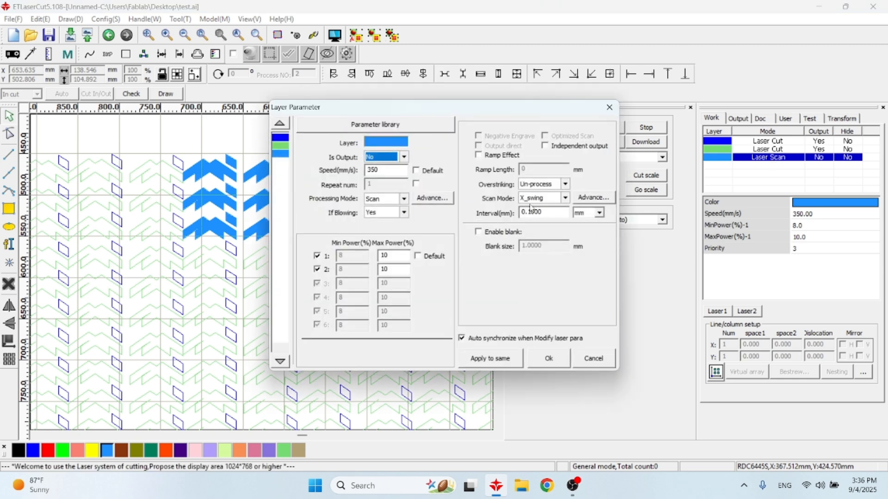
{"action": "left_click", "coordinate": [395, 203]}
{"action": "left_click", "coordinate": [394, 203]}
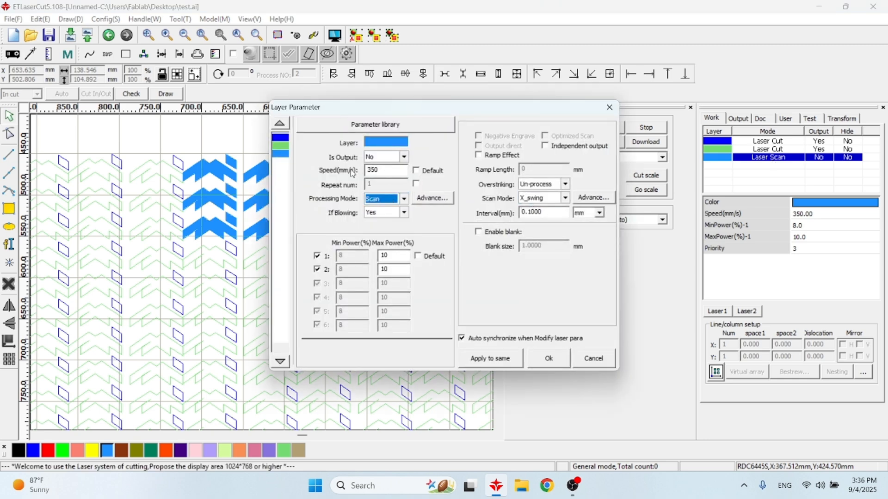
{"action": "left_click_drag", "start_coordinate": [388, 171], "coordinate": [345, 167]}
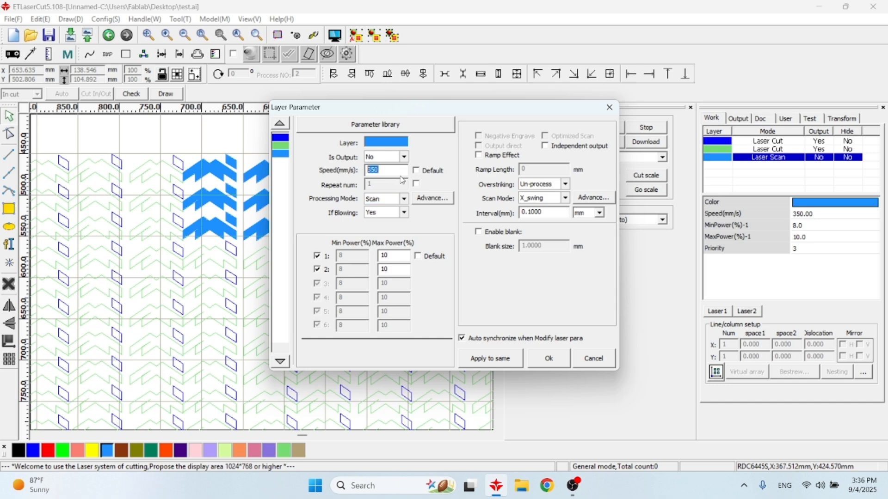
{"action": "left_click_drag", "start_coordinate": [398, 255], "coordinate": [376, 260]}
{"action": "left_click", "coordinate": [404, 157]}
{"action": "left_click", "coordinate": [384, 172]}
{"action": "left_click", "coordinate": [397, 254]}
{"action": "left_click_drag", "start_coordinate": [397, 253], "coordinate": [346, 260]}
{"action": "left_click", "coordinate": [319, 271]}
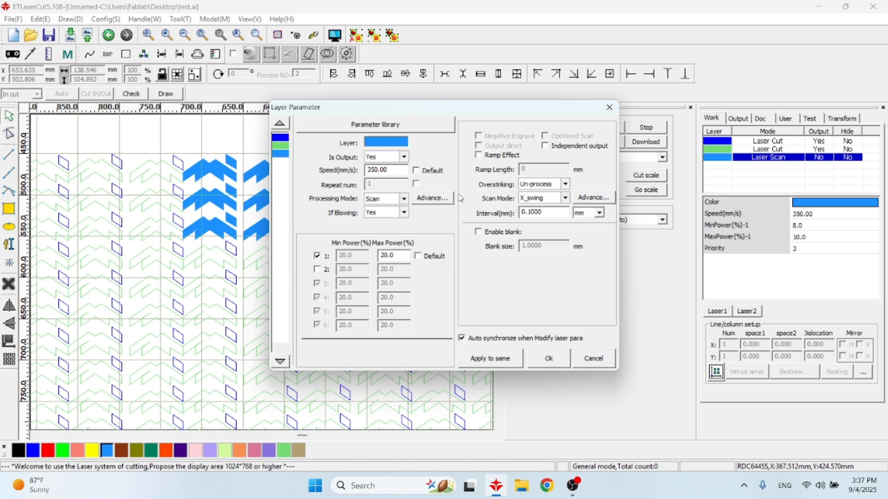
{"action": "left_click", "coordinate": [550, 358]}
Move the columns of copies that extend past the work area into the empty space above the remaining array
{"action": "scroll", "coordinate": [238, 257], "scroll_direction": "down", "scroll_amount": 2}
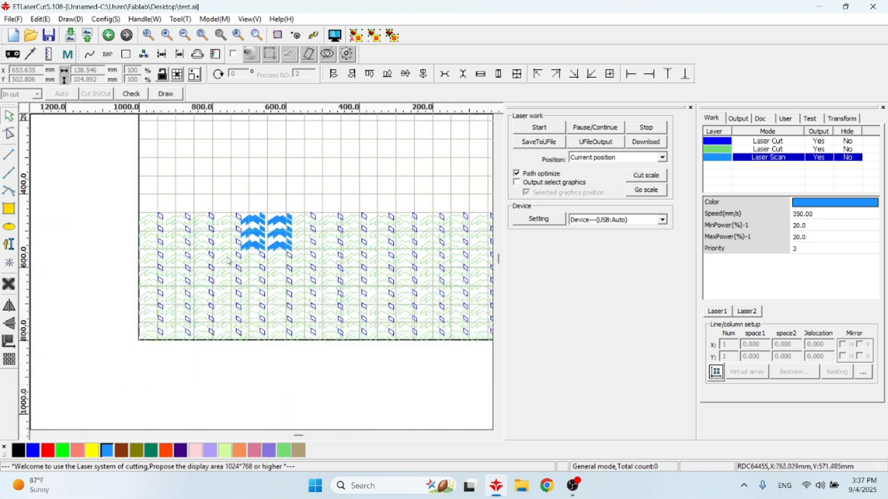
{"action": "scroll", "coordinate": [238, 257], "scroll_direction": "down", "scroll_amount": 1}
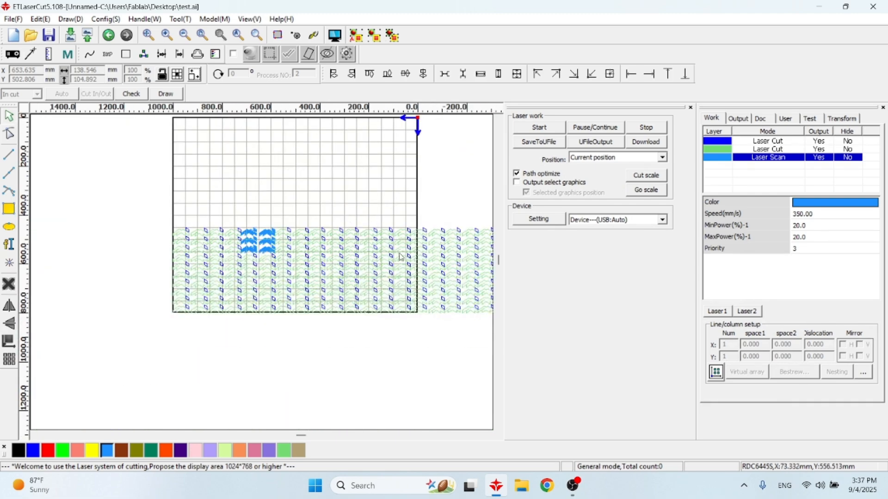
{"action": "scroll", "coordinate": [395, 241], "scroll_direction": "down", "scroll_amount": 3}
{"action": "left_click_drag", "start_coordinate": [326, 190], "coordinate": [448, 272]}
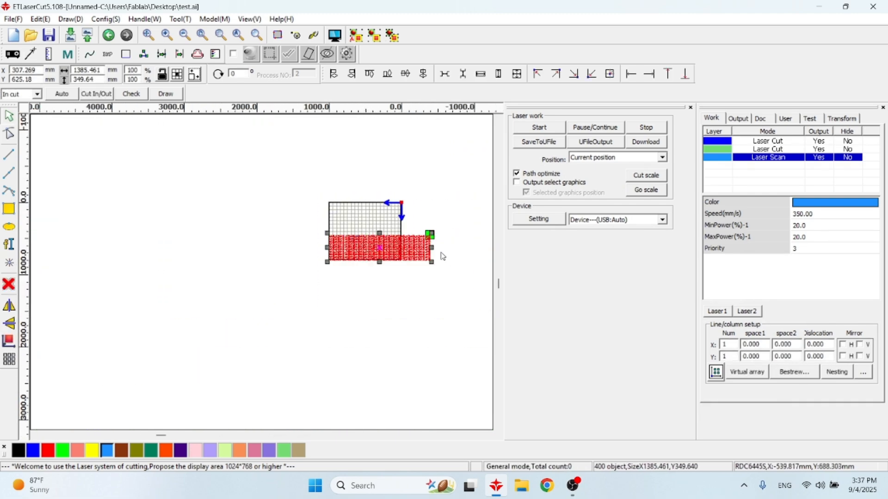
{"action": "scroll", "coordinate": [448, 271], "scroll_direction": "up", "scroll_amount": 3}
{"action": "left_click_drag", "start_coordinate": [377, 203], "coordinate": [469, 348]}
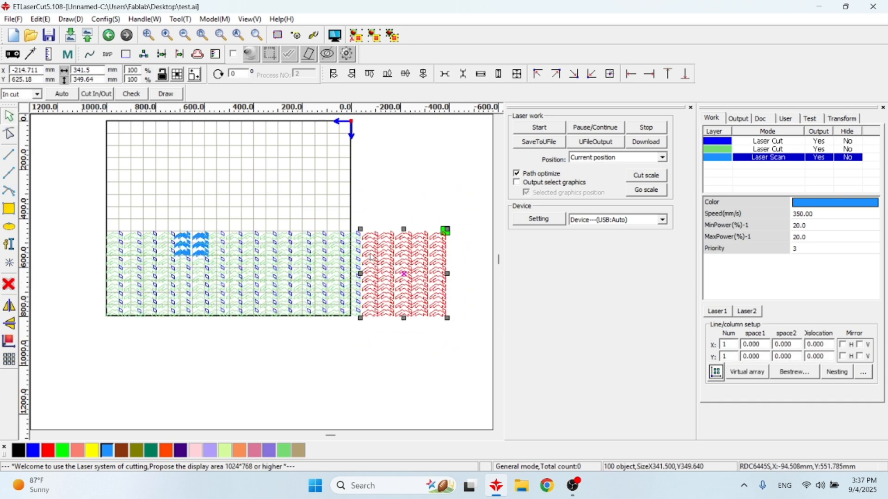
{"action": "left_click_drag", "start_coordinate": [340, 209], "coordinate": [490, 383]}
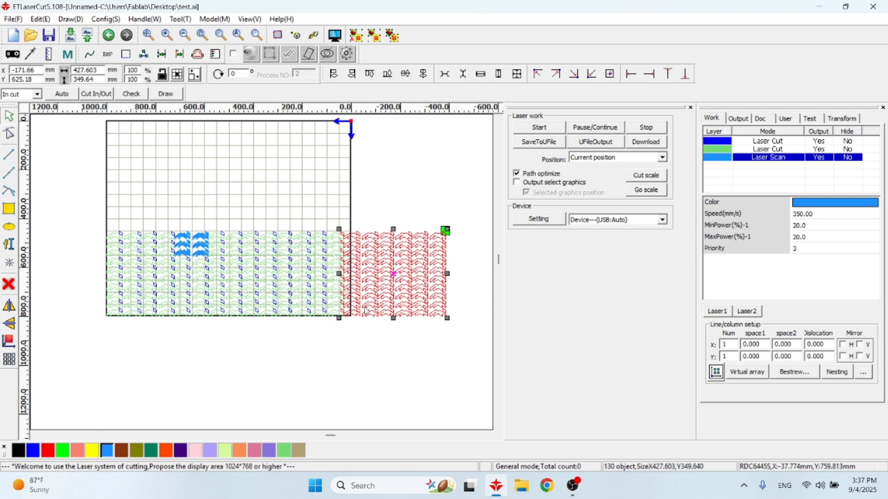
{"action": "left_click_drag", "start_coordinate": [393, 273], "coordinate": [261, 182]}
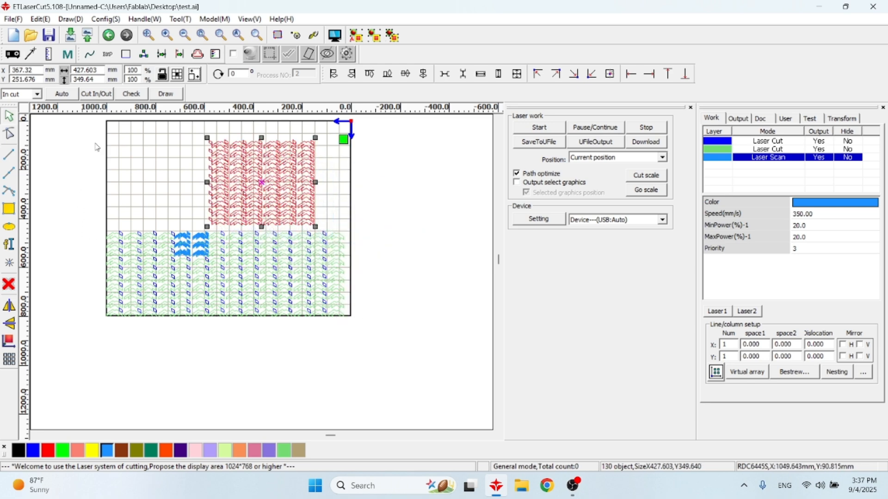
Select all the artwork, preview the job and run the cutting simulation to examine processing order and time, and close the preview
{"action": "left_click_drag", "start_coordinate": [80, 125], "coordinate": [443, 375]}
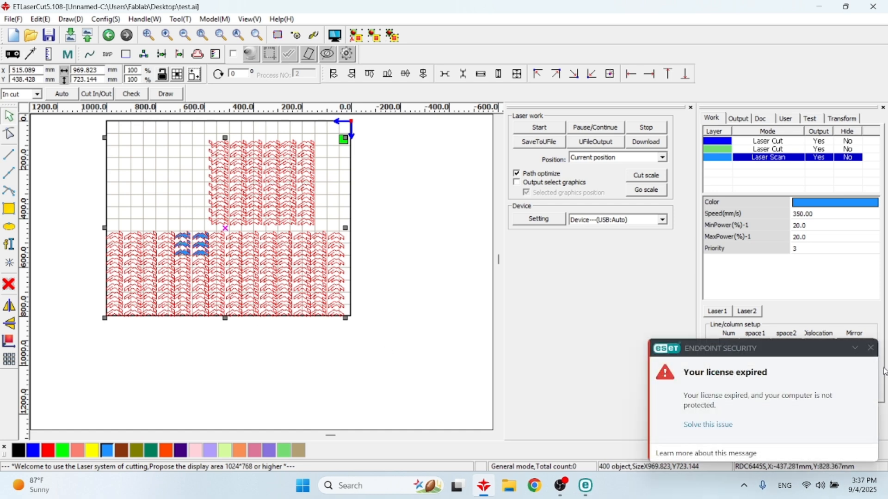
{"action": "left_click", "coordinate": [869, 349]}
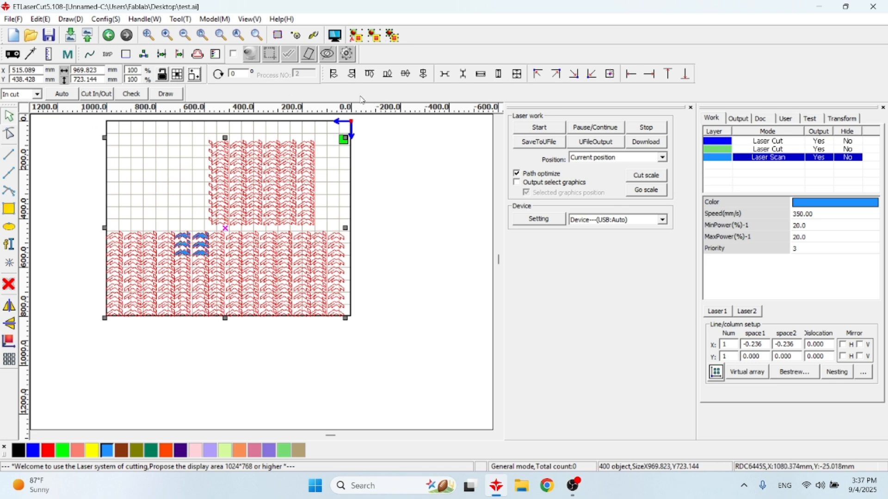
{"action": "left_click", "coordinate": [337, 37]}
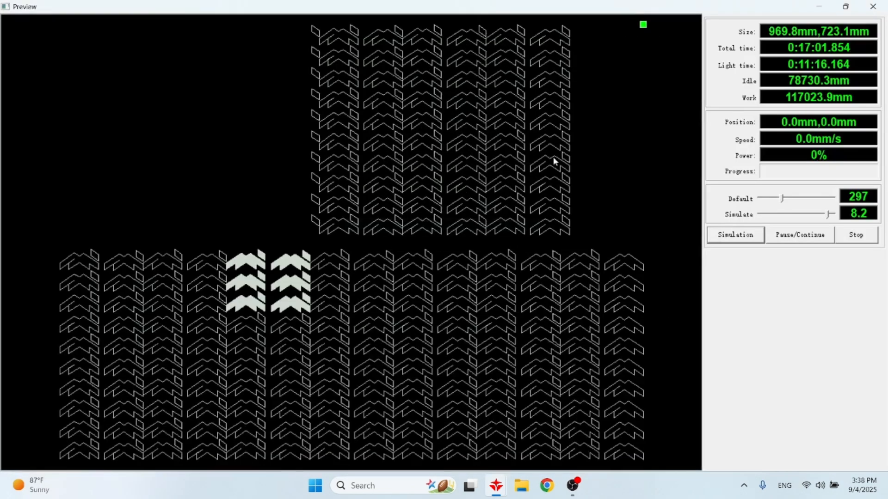
{"action": "left_click", "coordinate": [741, 236]}
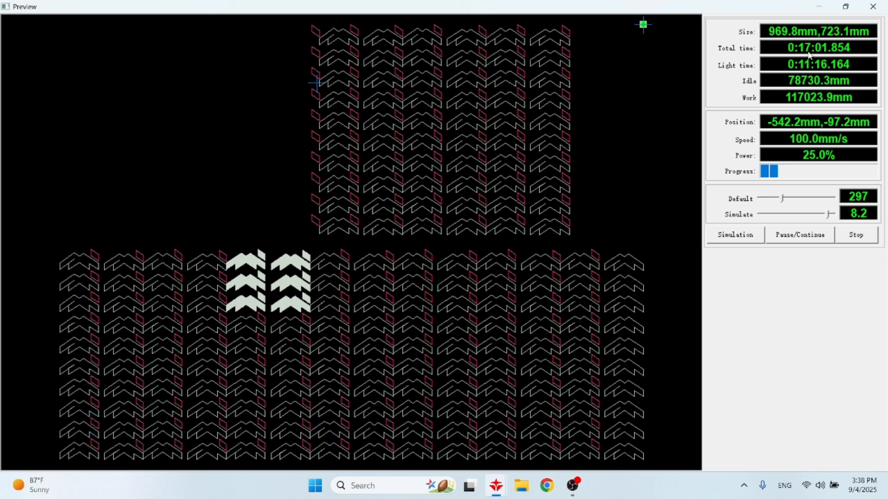
{"action": "left_click", "coordinate": [857, 239]}
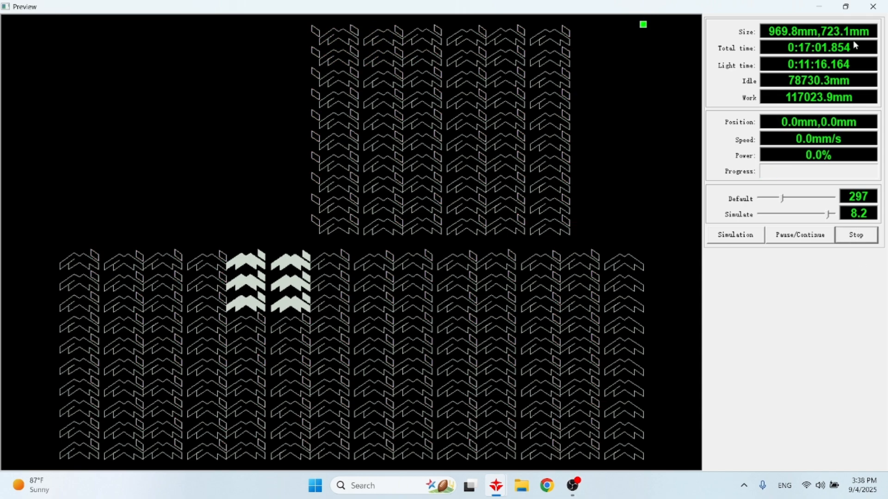
{"action": "left_click", "coordinate": [873, 6]}
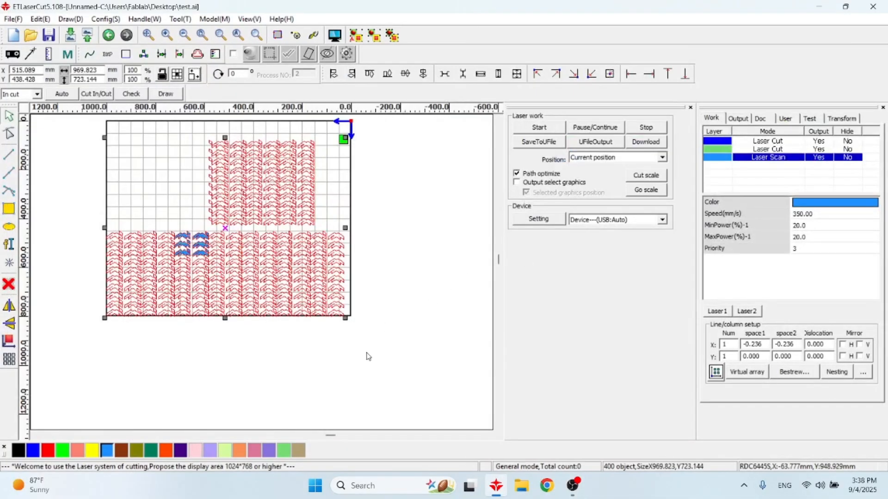